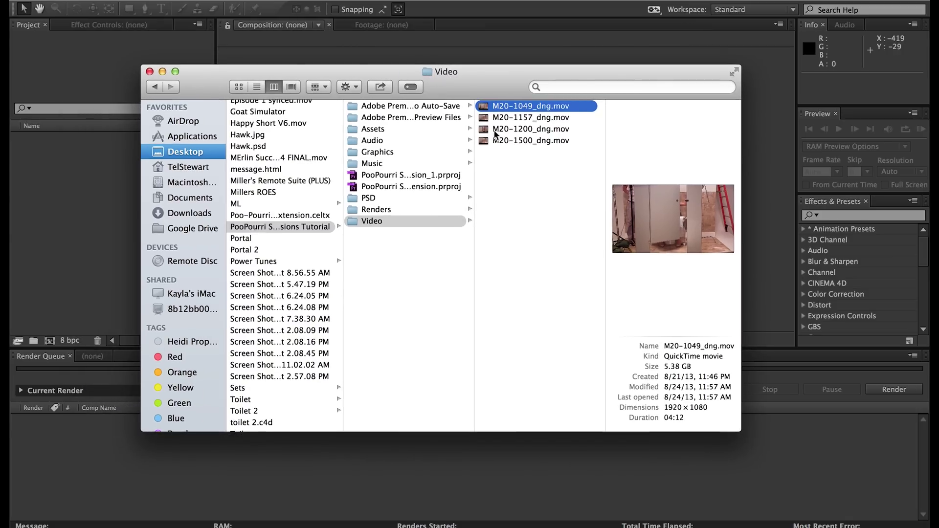
Preview the Video folder footage, then import M20-1157_dng.mov and M20-1200_dng.mov as QuickTime clips.
left_click(511, 140)
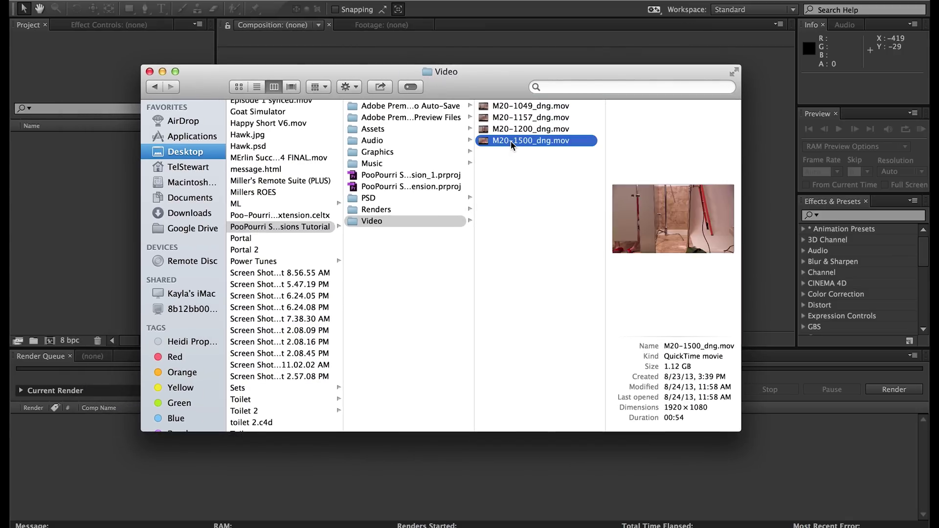
key("space")
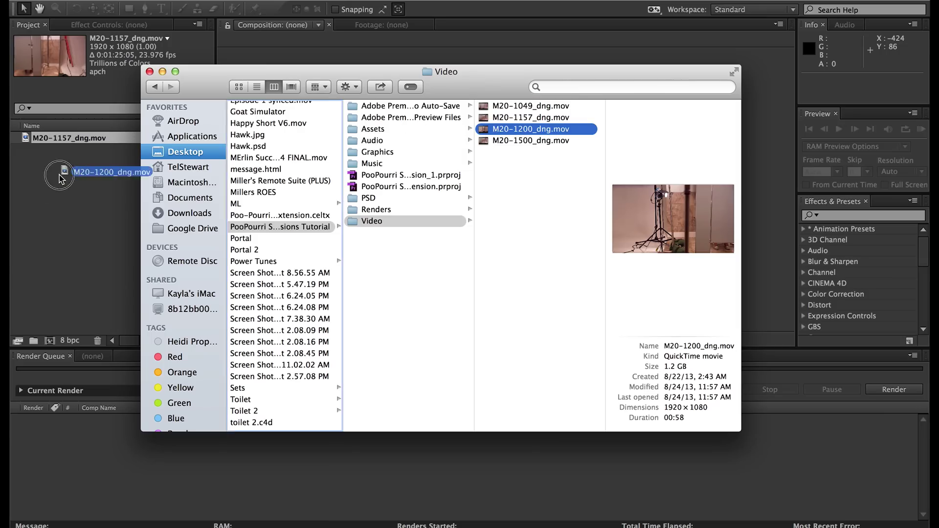
key("Return")
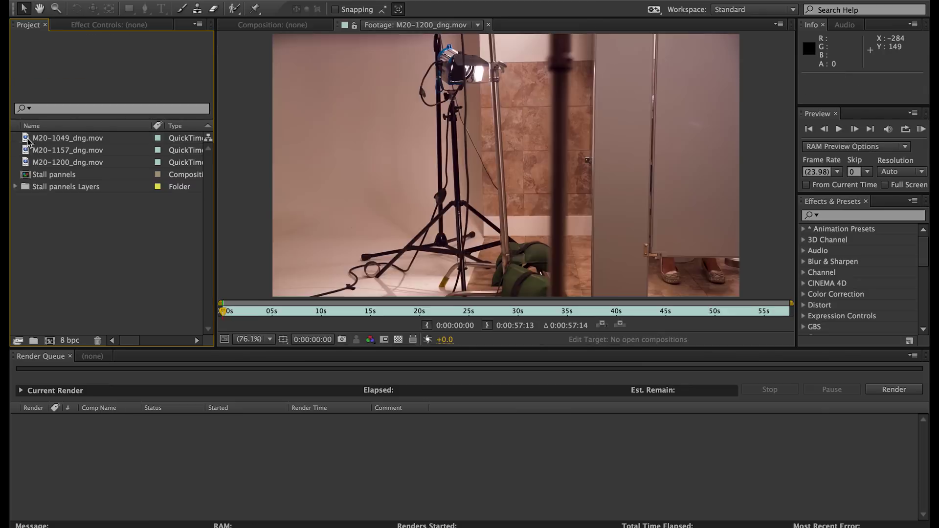
Make a composition from M20-1049_dng.mov and scrub ahead to the woman sitting in the stall.
double_click(26, 139)
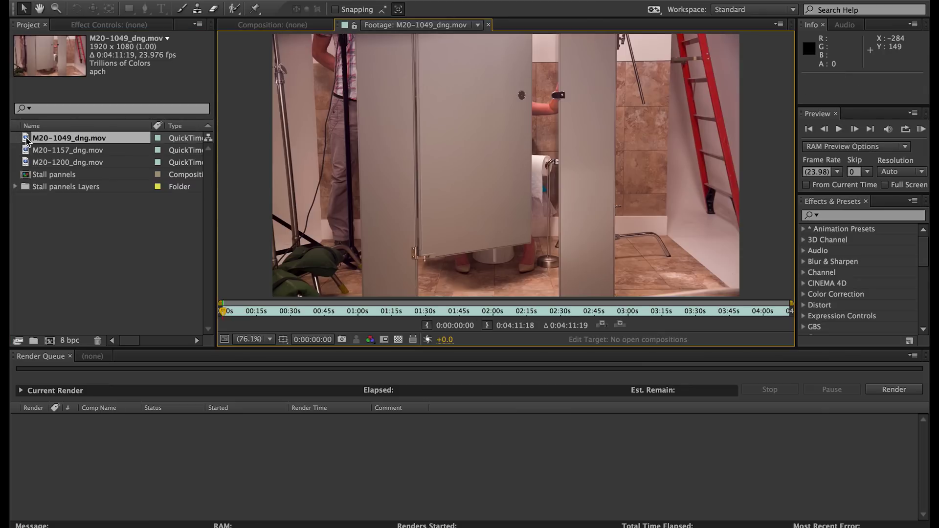
left_click_drag(27, 138, 52, 346)
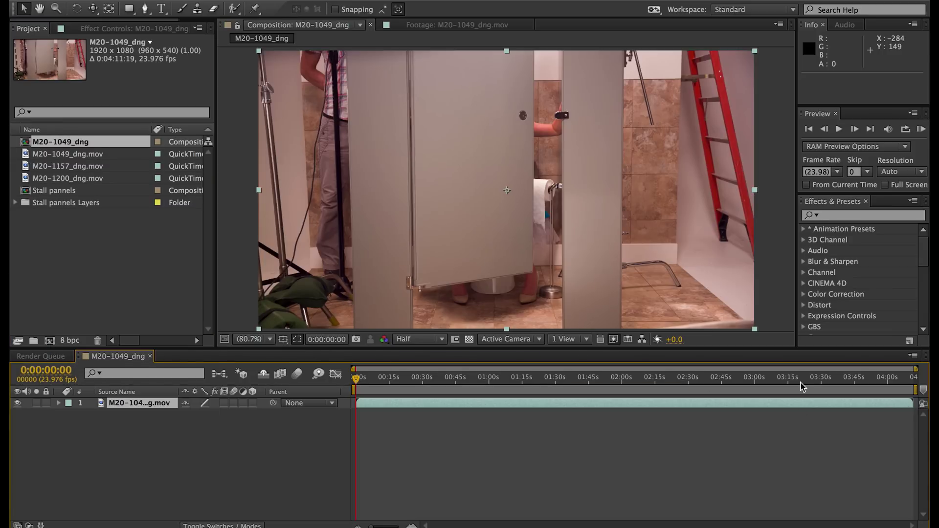
left_click_drag(381, 383, 418, 391)
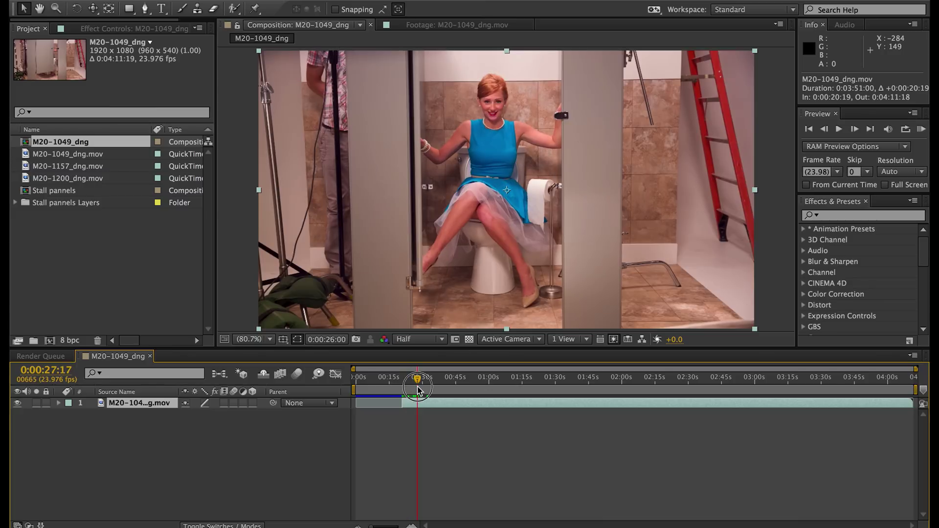
Trim the layer's end, fit the work area around it, and trim the comp to 0:00:06:23.
left_click_drag(913, 405, 423, 412)
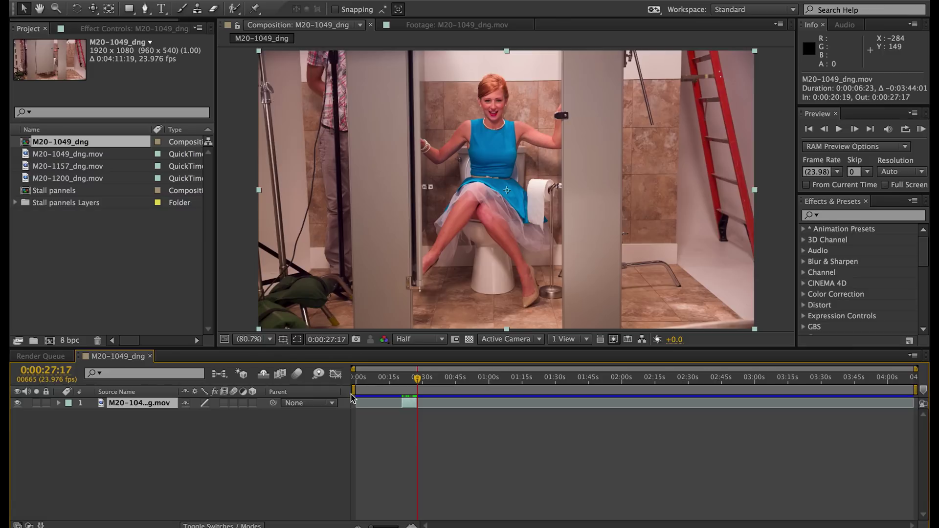
left_click_drag(352, 390, 400, 390)
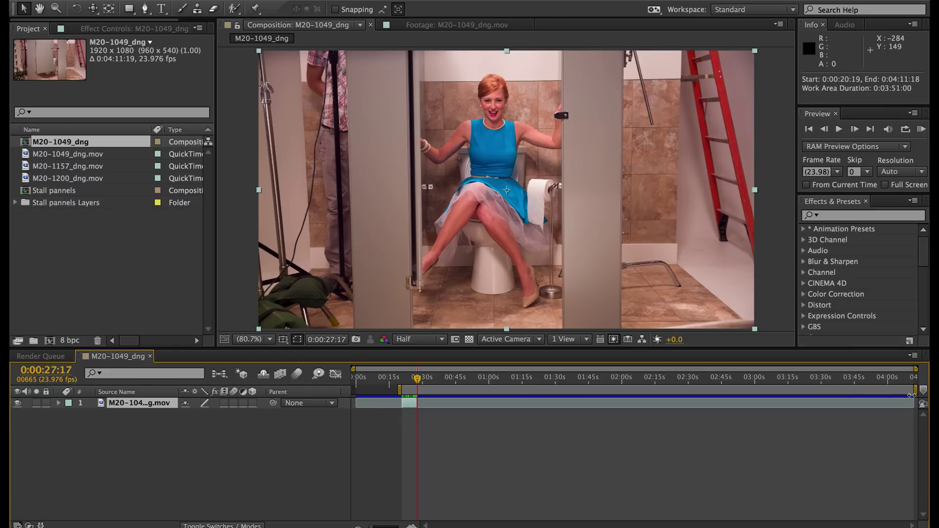
left_click_drag(907, 390, 861, 390)
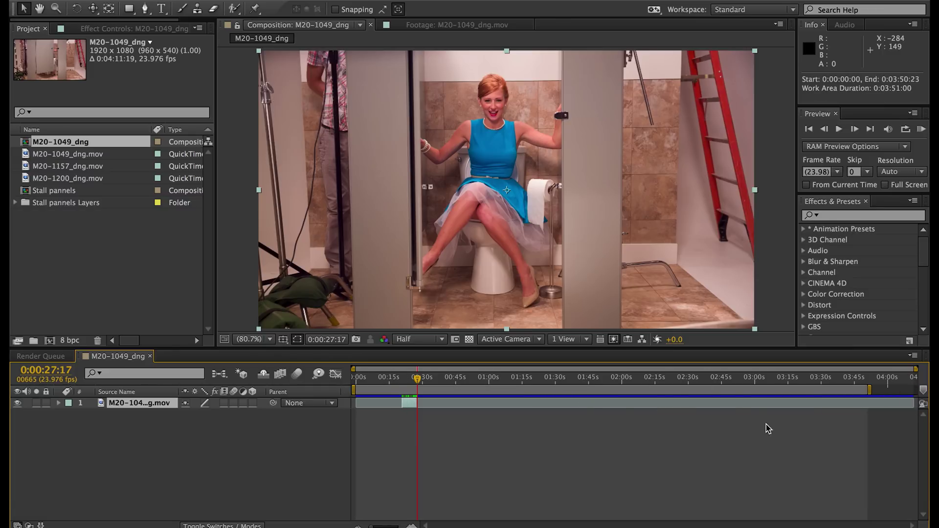
left_click_drag(869, 390, 405, 389)
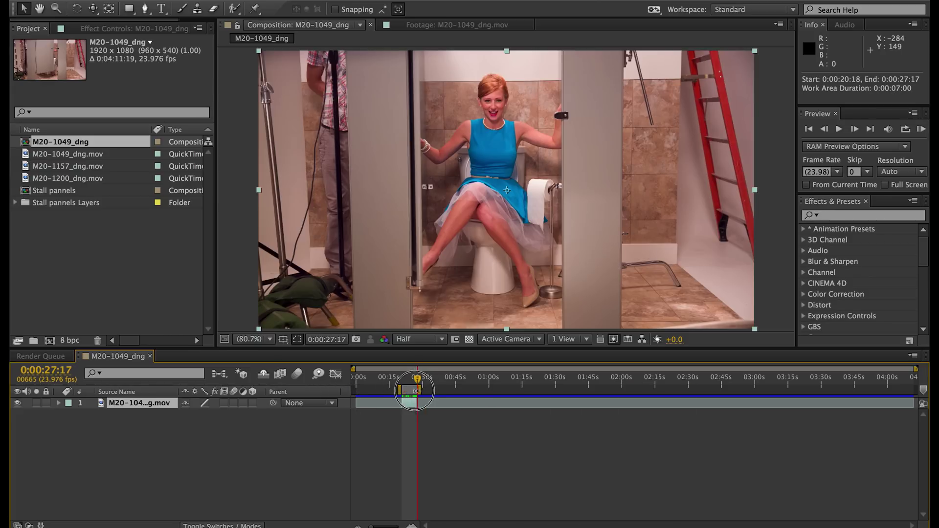
left_click_drag(399, 390, 399, 390)
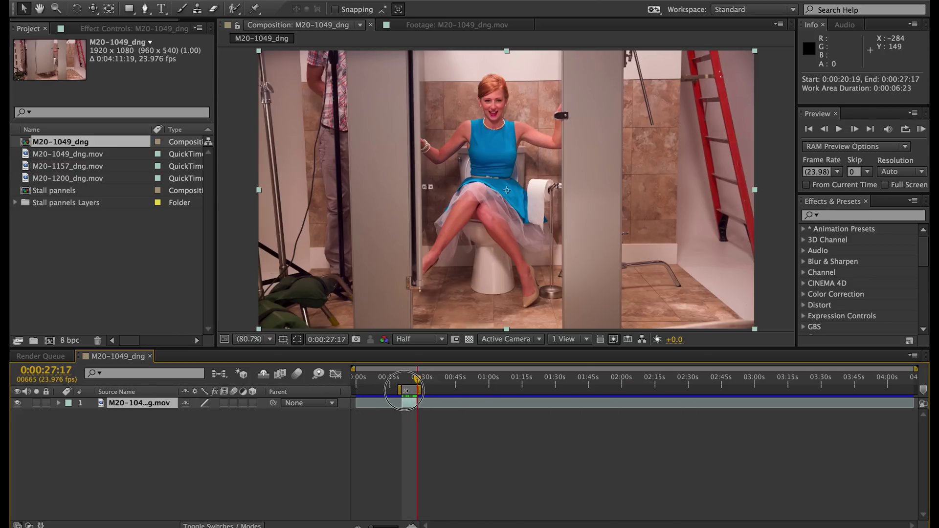
left_click(205, 0)
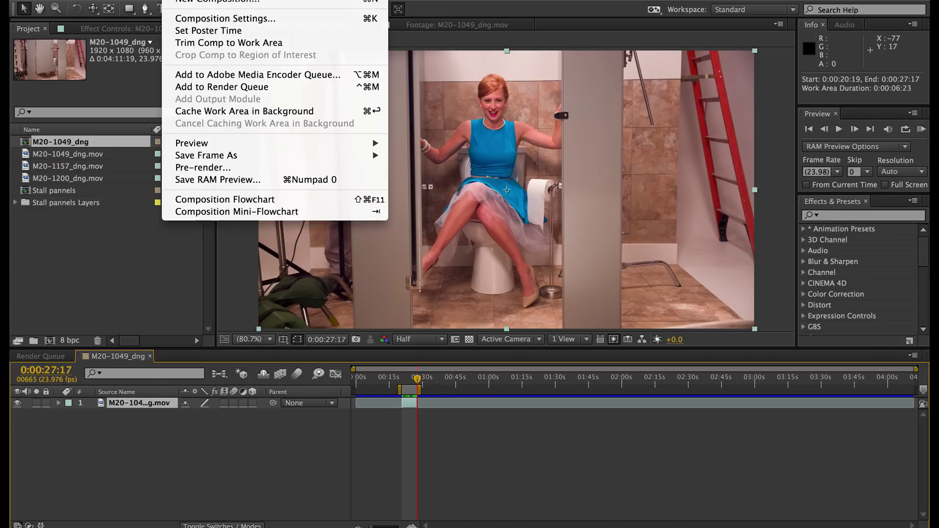
left_click(223, 45)
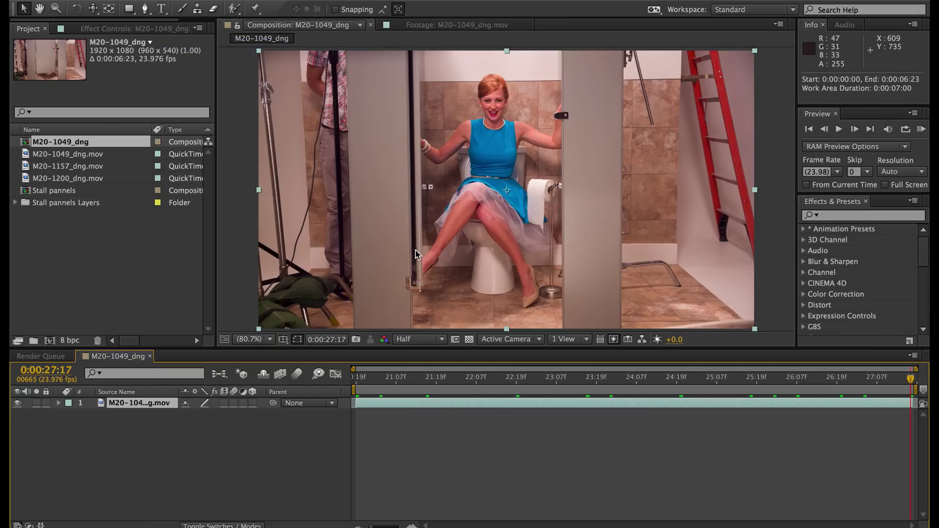
left_click_drag(395, 386, 636, 379)
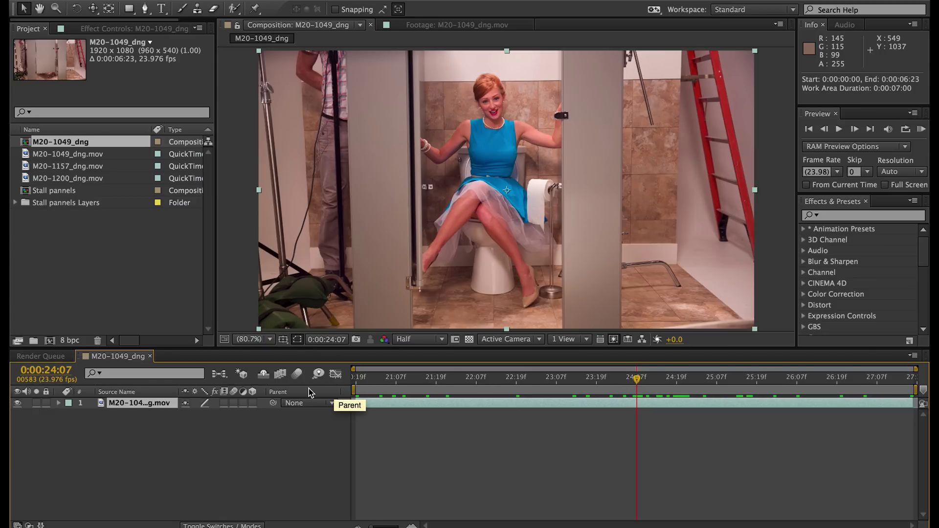
double_click(27, 165)
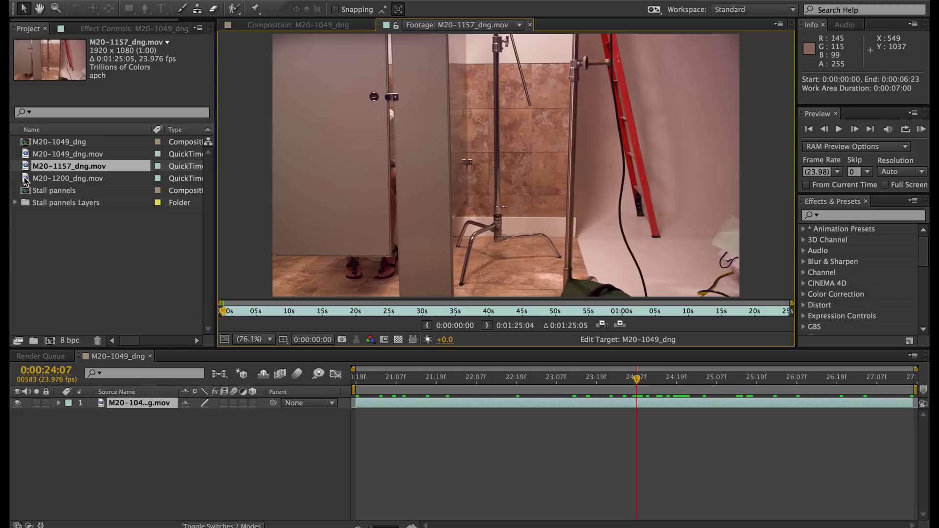
Add M20-1157_dng.mov as the top layer and draw a closed Pen mask around its left stall panel.
left_click_drag(27, 169, 87, 400)
left_click(58, 402)
key("g")
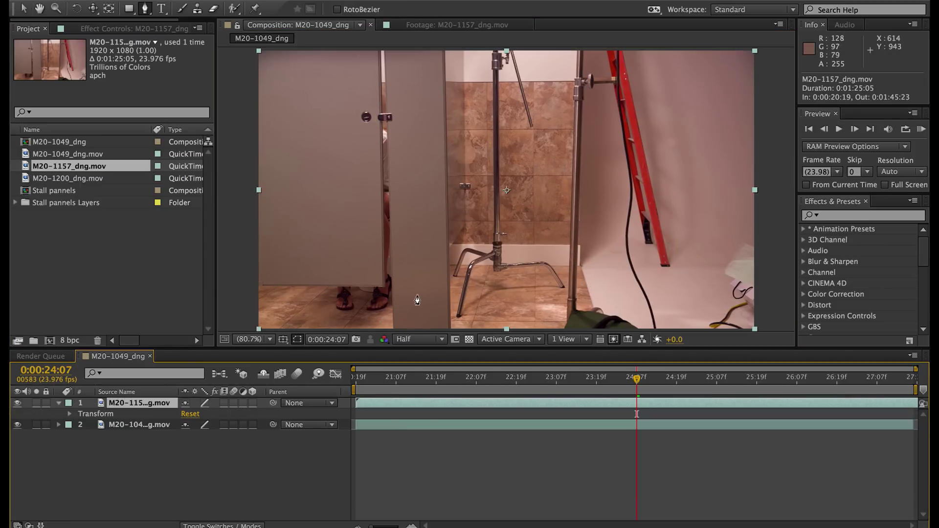
left_click_drag(388, 317, 404, 266)
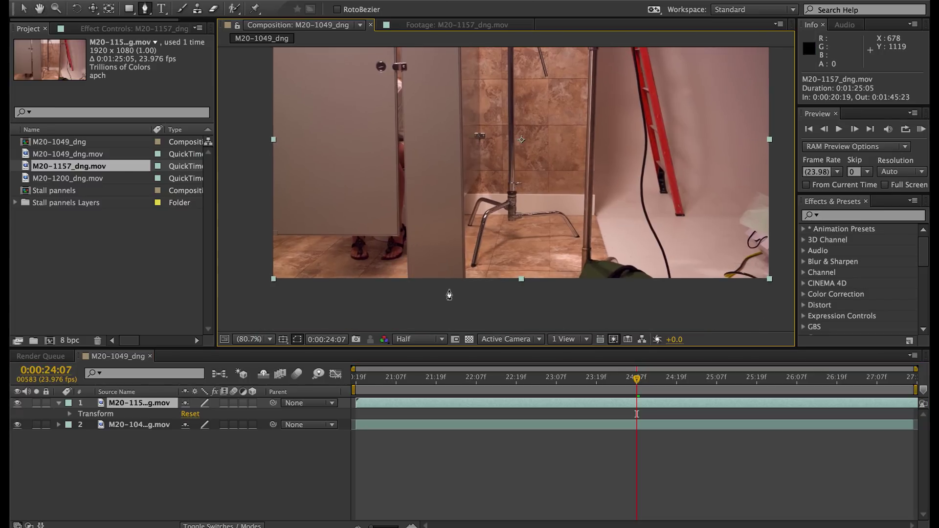
left_click(446, 290)
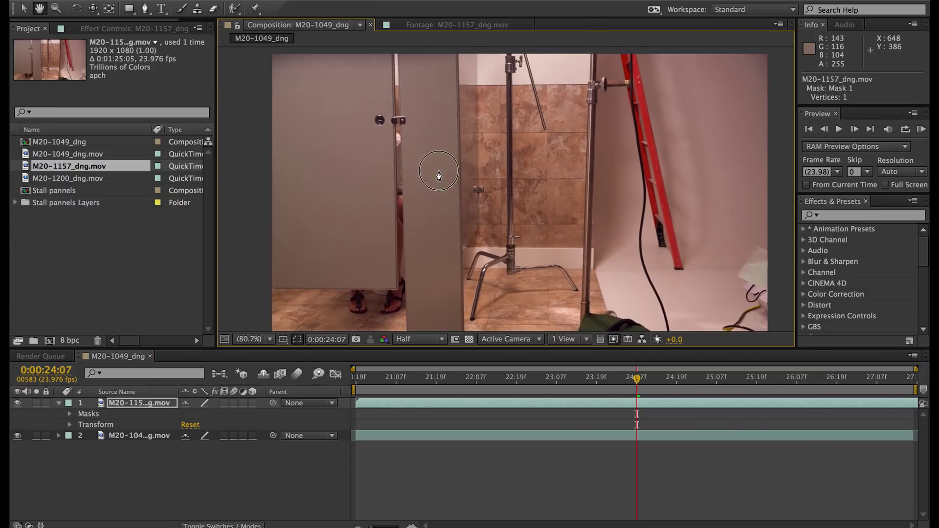
left_click_drag(440, 142, 439, 166)
left_click(436, 59)
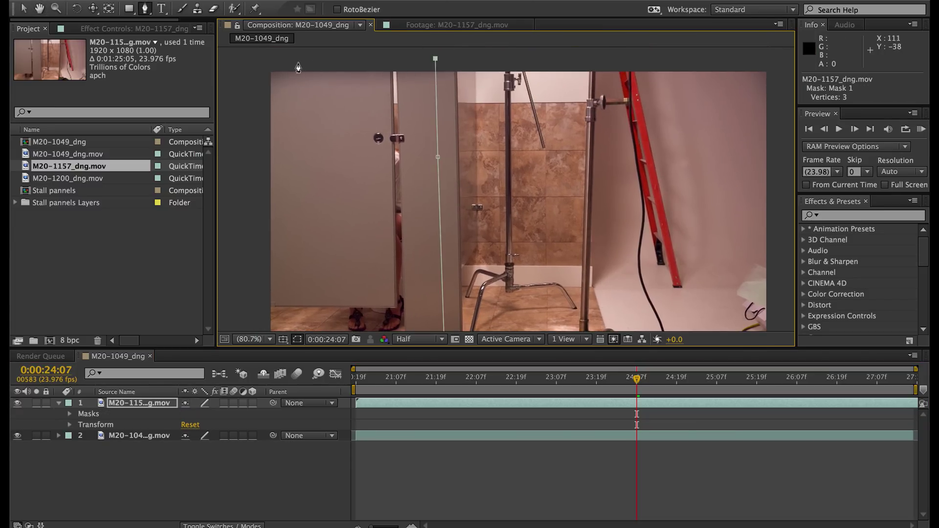
left_click(254, 65)
left_click_drag(233, 202, 269, 59)
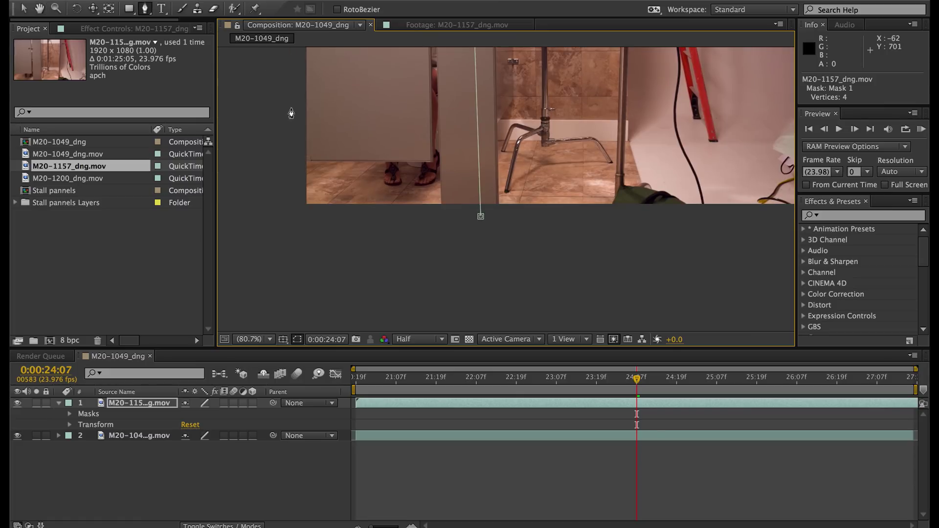
left_click(266, 222)
left_click_drag(422, 228, 430, 229)
left_click(480, 216)
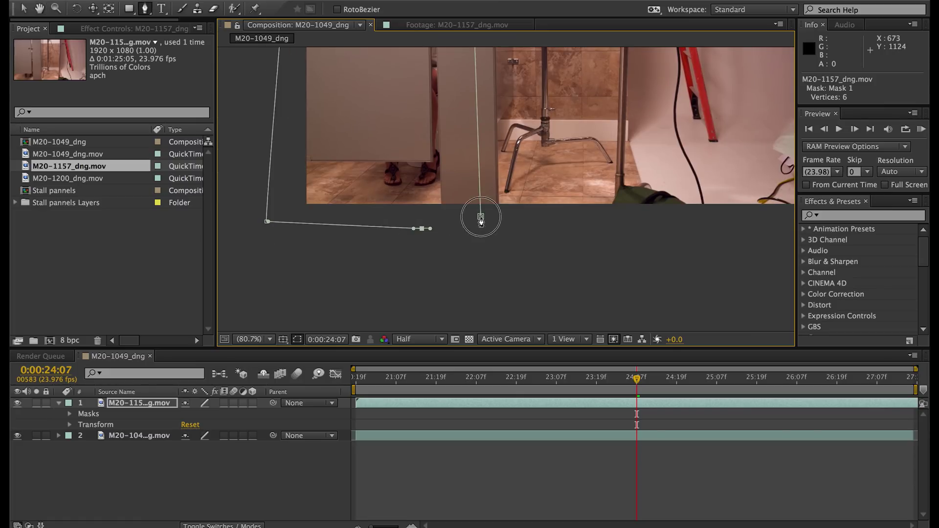
left_click_drag(470, 123, 506, 207)
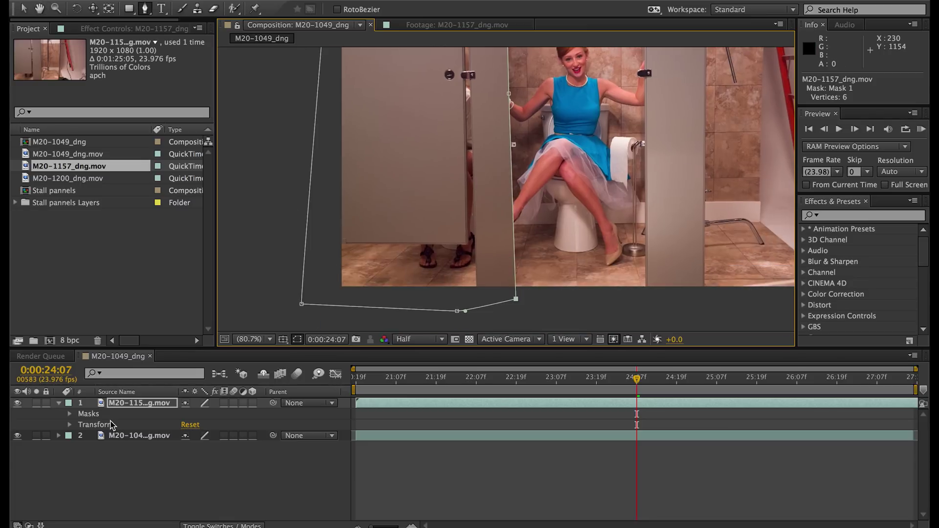
Feather the left panel's mask edge to 79 pixels.
left_click(151, 409)
key("f")
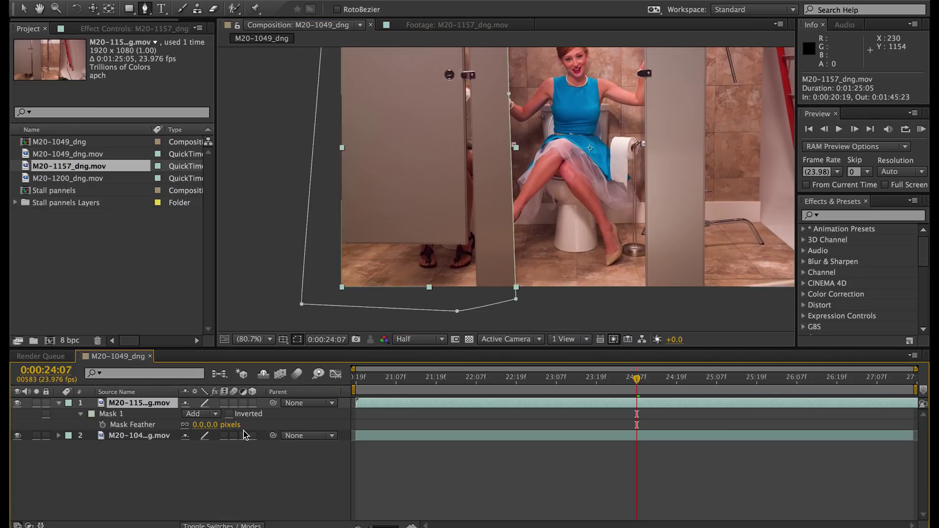
left_click_drag(196, 429, 244, 430)
left_click_drag(549, 212, 463, 256)
key("g")
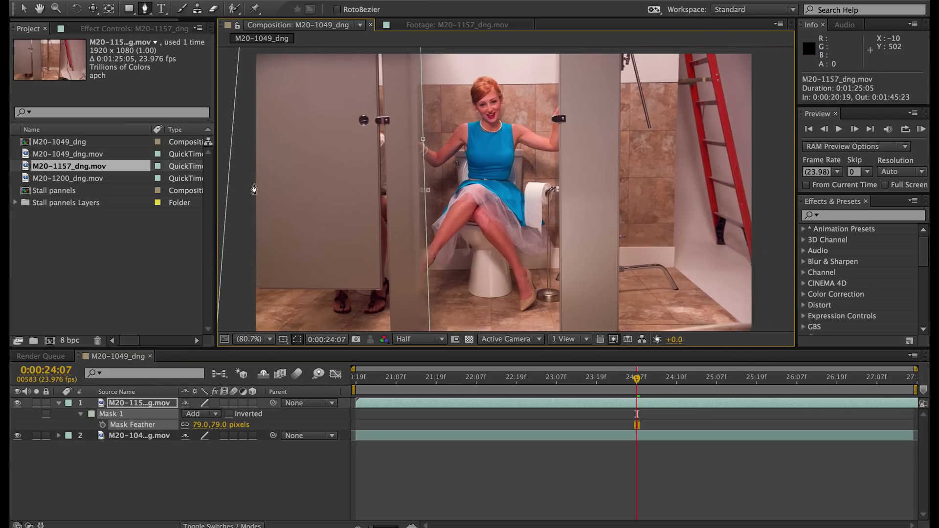
double_click(23, 179)
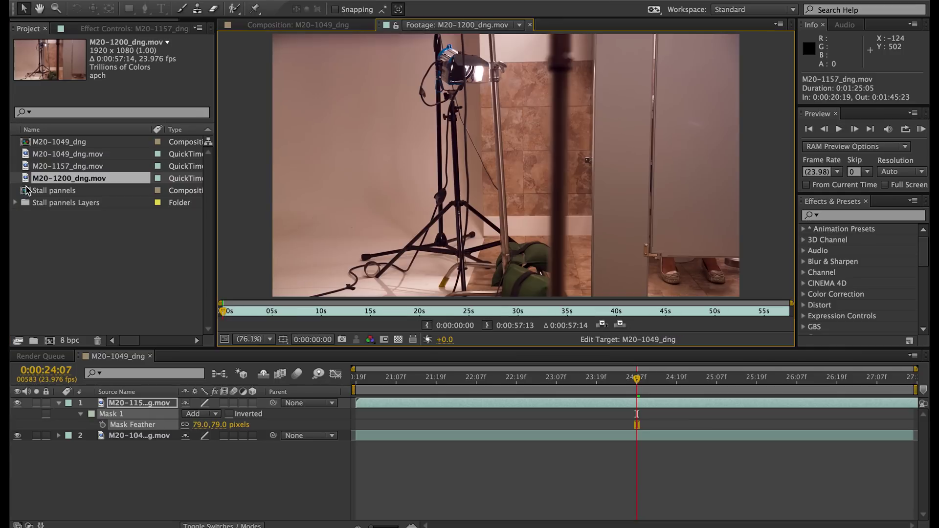
Add M20-1200_dng.mov to the composition as the top layer, discarding a stray mask point.
left_click_drag(27, 186, 105, 405)
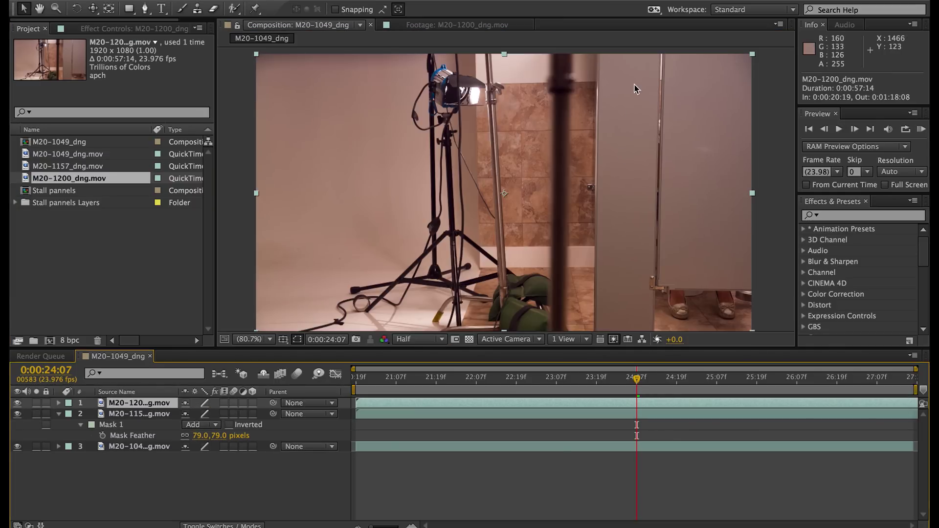
key("g")
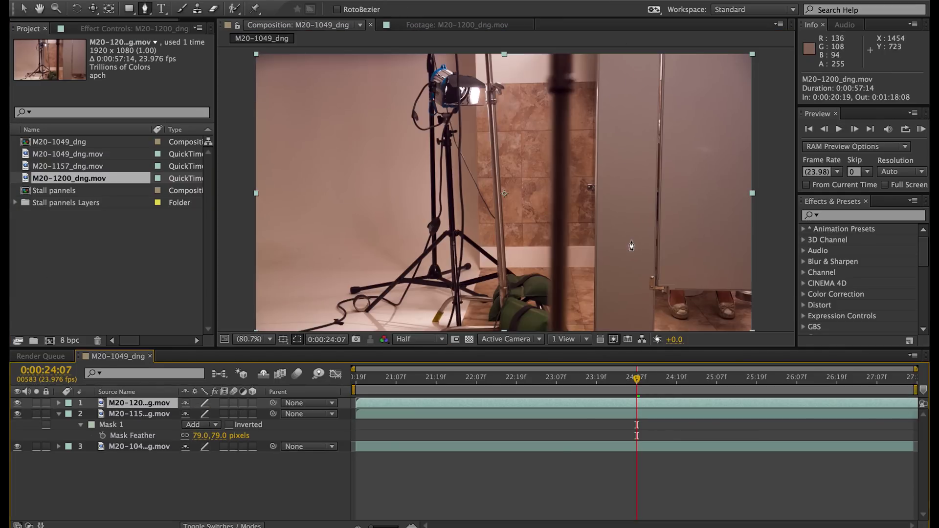
left_click(624, 307)
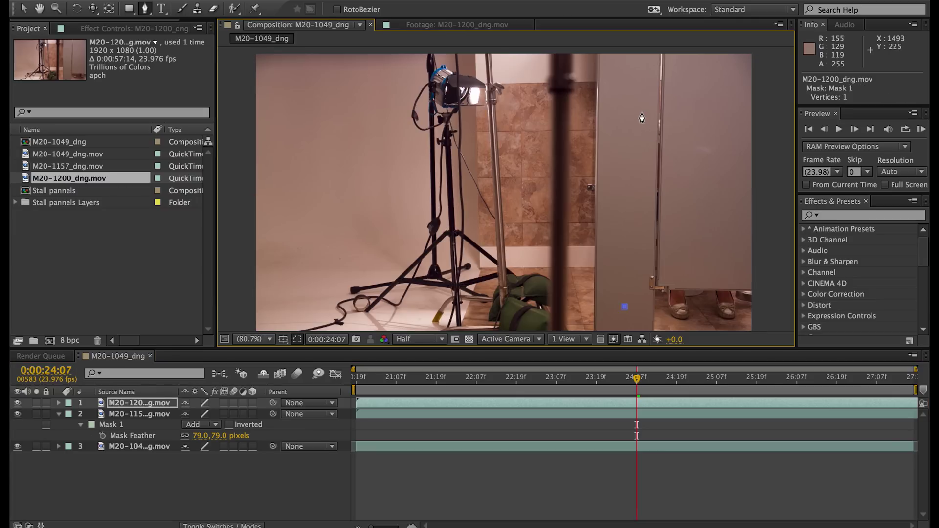
key("ctrl+z")
left_click(632, 403)
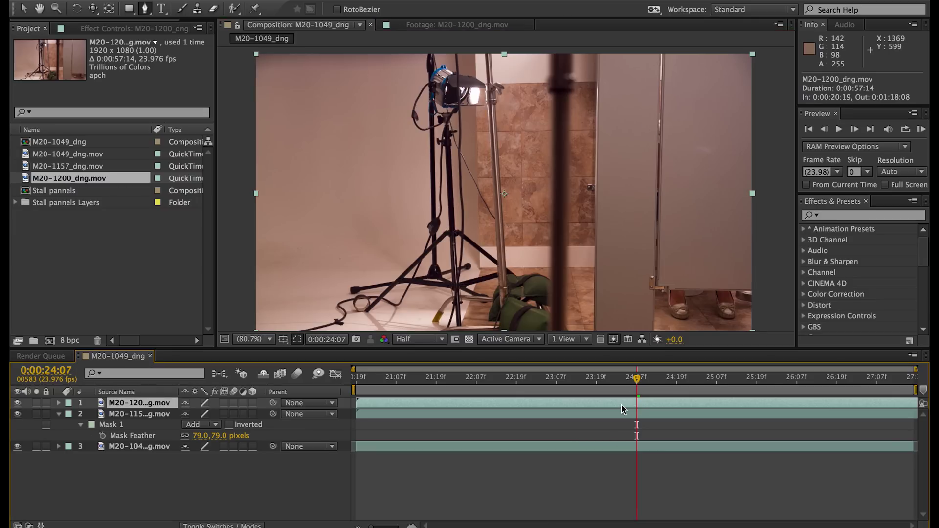
Trace a closed Pen mask around the right stall panel.
left_click(623, 276)
left_click(629, 97)
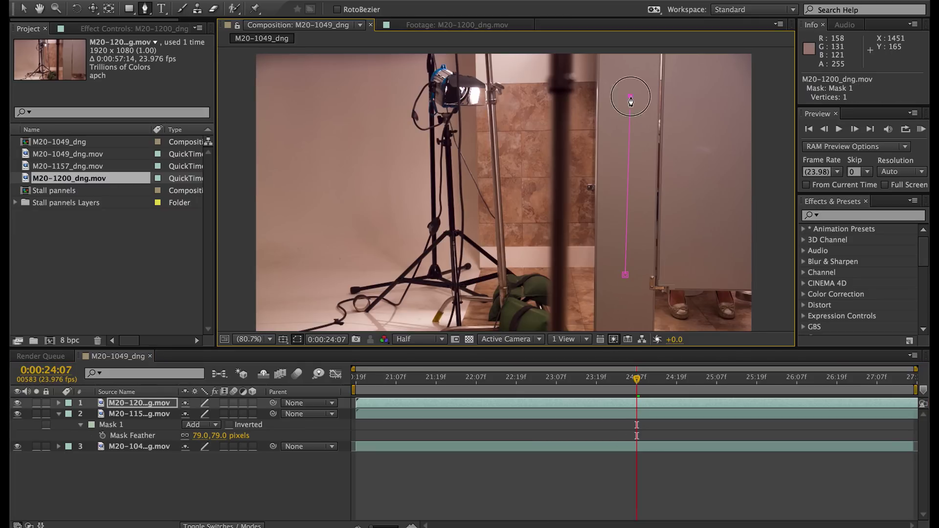
left_click_drag(630, 98, 612, 205)
left_click(614, 136)
left_click_drag(753, 161, 612, 105)
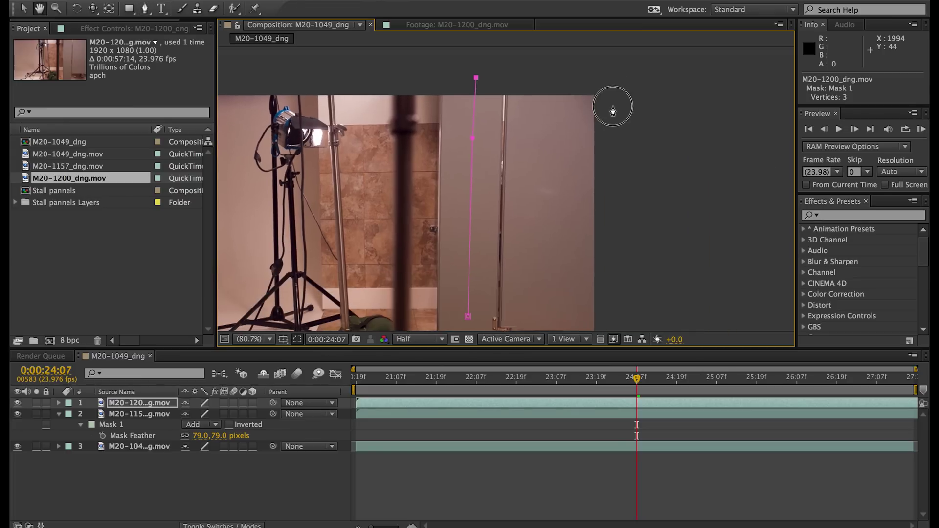
left_click(623, 80)
left_click(648, 154)
left_click_drag(633, 256, 635, 105)
left_click(656, 261)
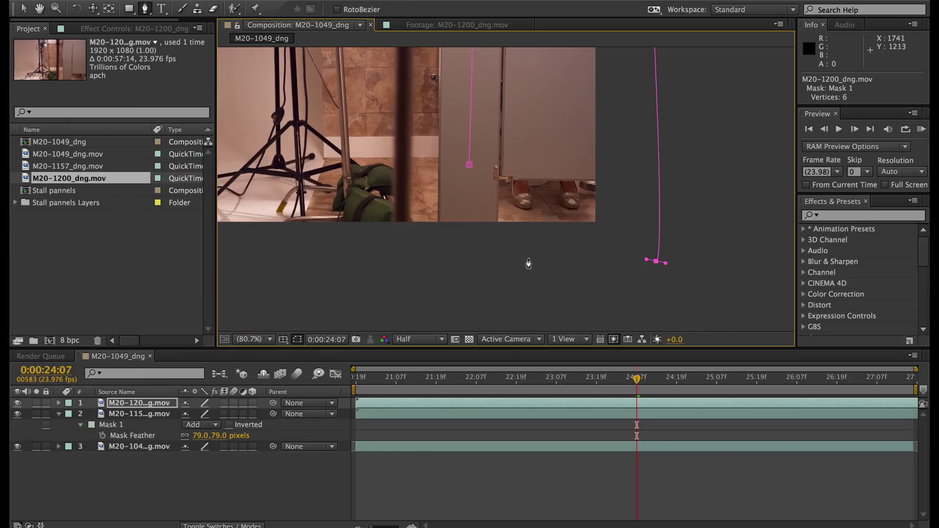
left_click(481, 271)
left_click(464, 241)
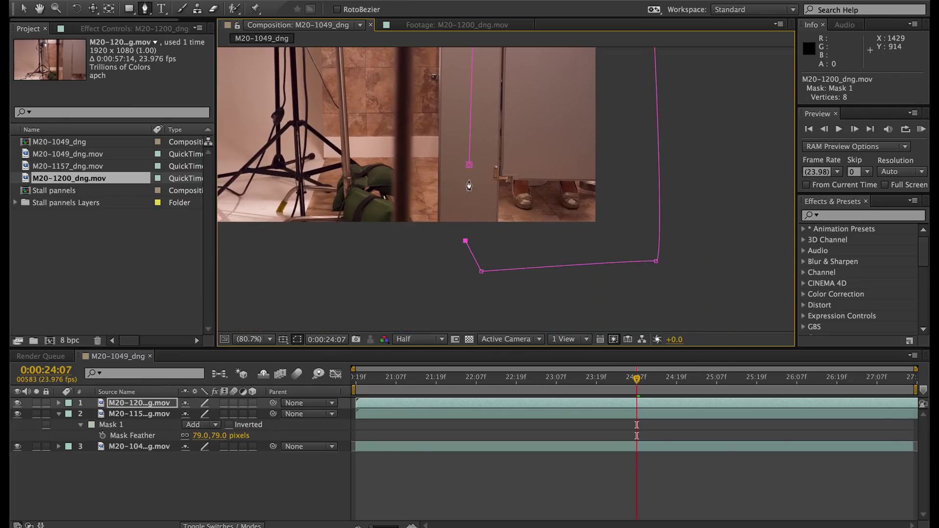
left_click(469, 166)
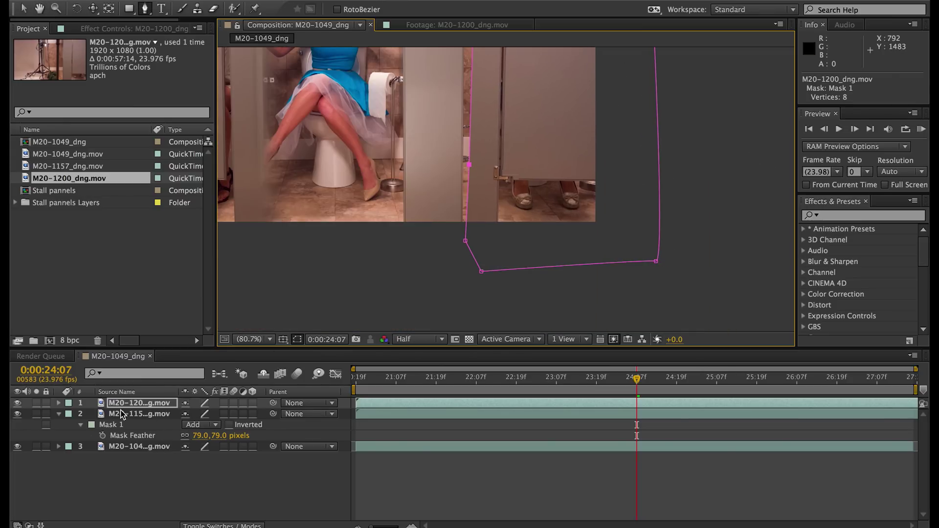
Feather the right panel's mask edge to 89 pixels.
left_click(135, 403)
key("f")
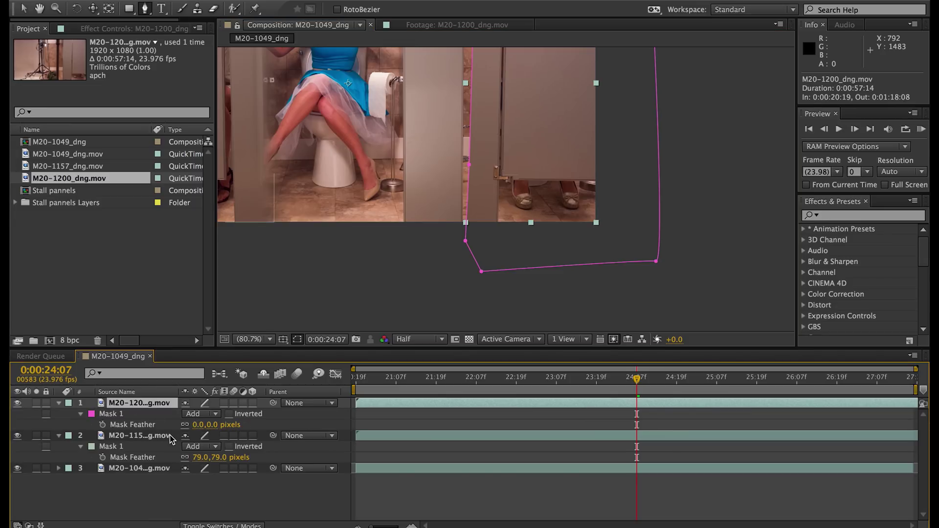
left_click_drag(195, 424, 252, 426)
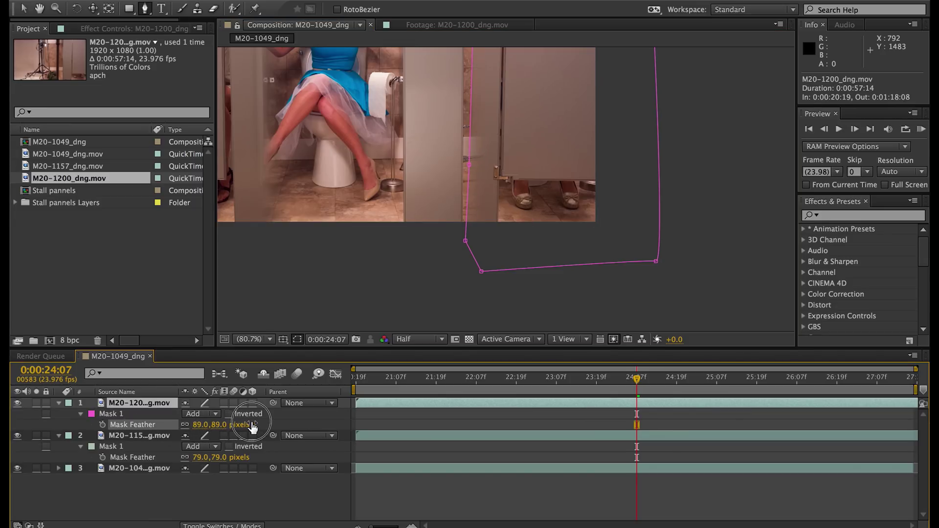
left_click(246, 282)
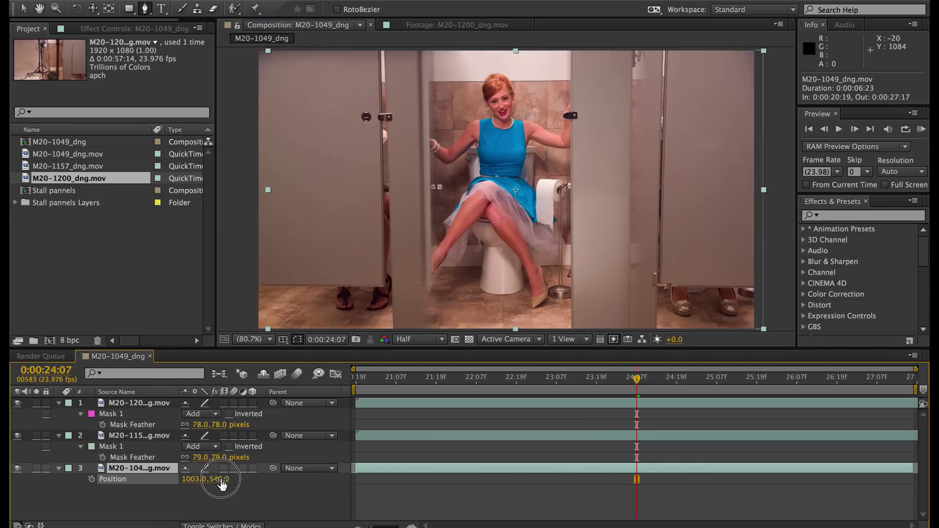
Shift the centre stall layer to position 1095,540 and toggle each side panel to compare alignment.
left_click_drag(214, 478, 277, 476)
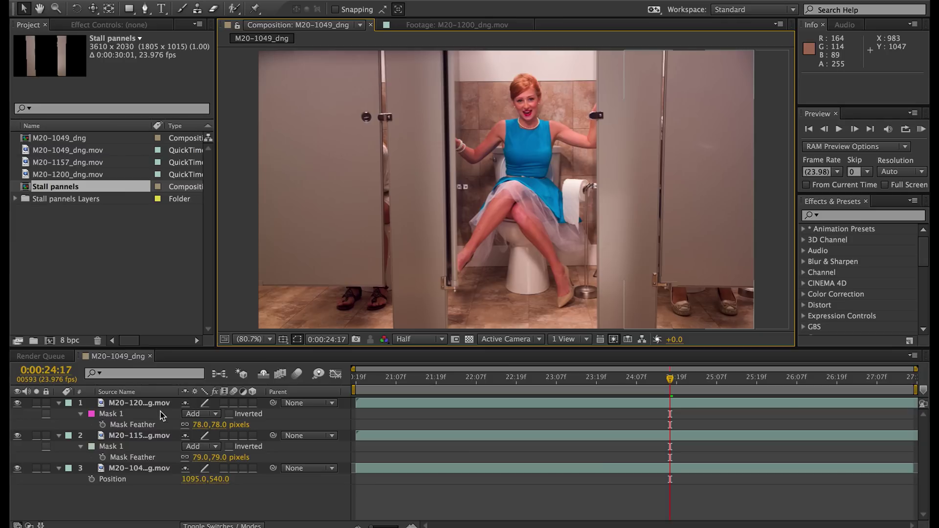
left_click(139, 436)
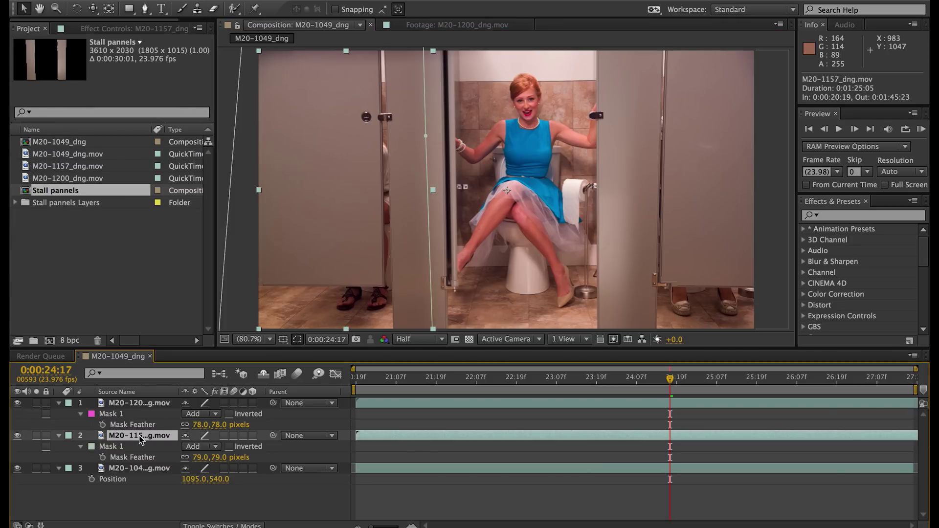
left_click(18, 436)
left_click(18, 436)
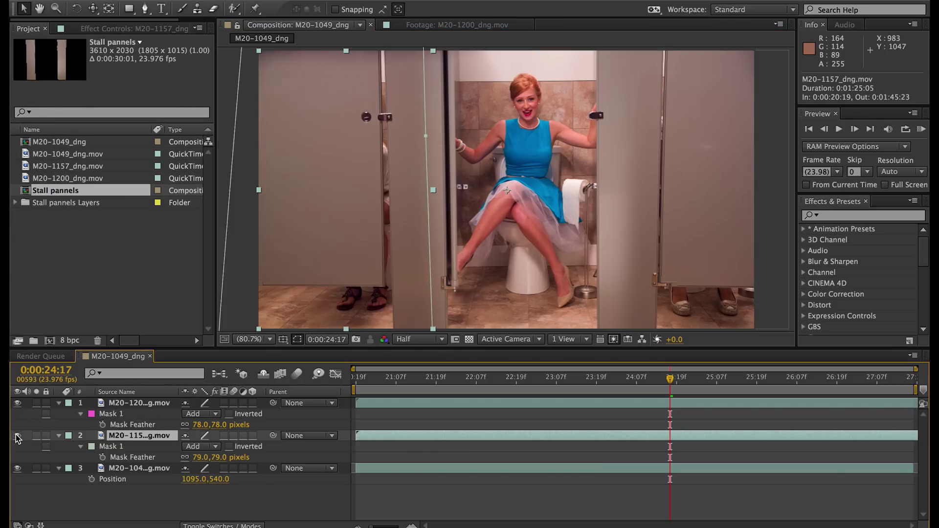
left_click(18, 403)
left_click(18, 403)
Rotate the right stall panel to -1° and nudge it slightly down.
left_click(140, 403)
key("r")
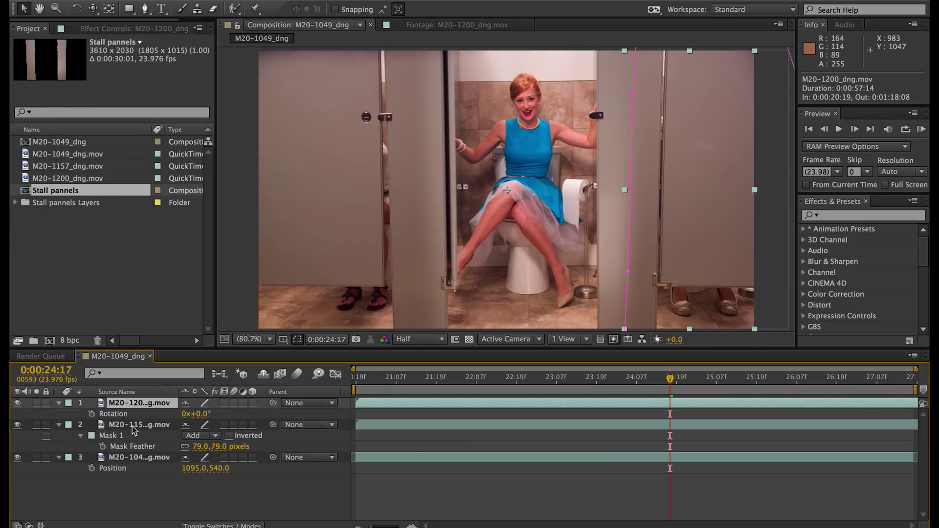
left_click(184, 414)
type("-11")
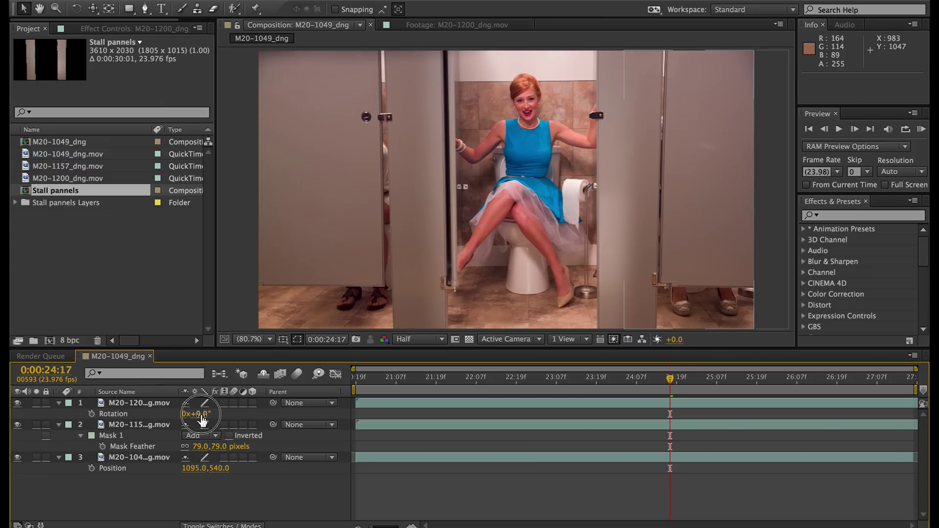
left_click(195, 419)
key("ctrl+z")
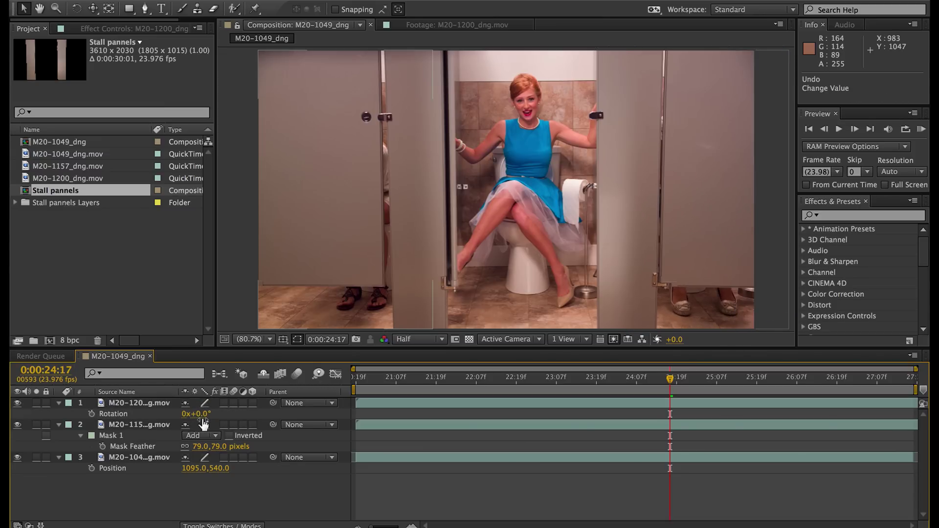
left_click(198, 414)
type("-")
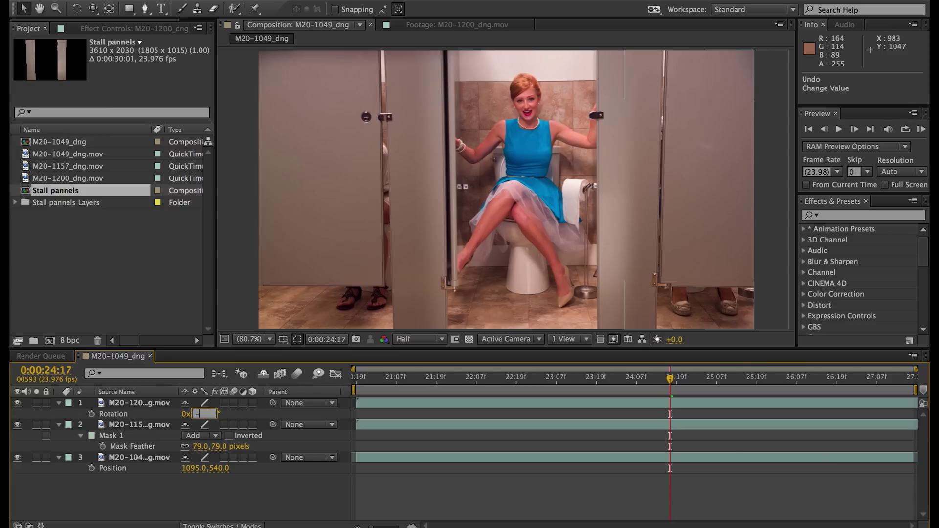
type("1")
key("Return")
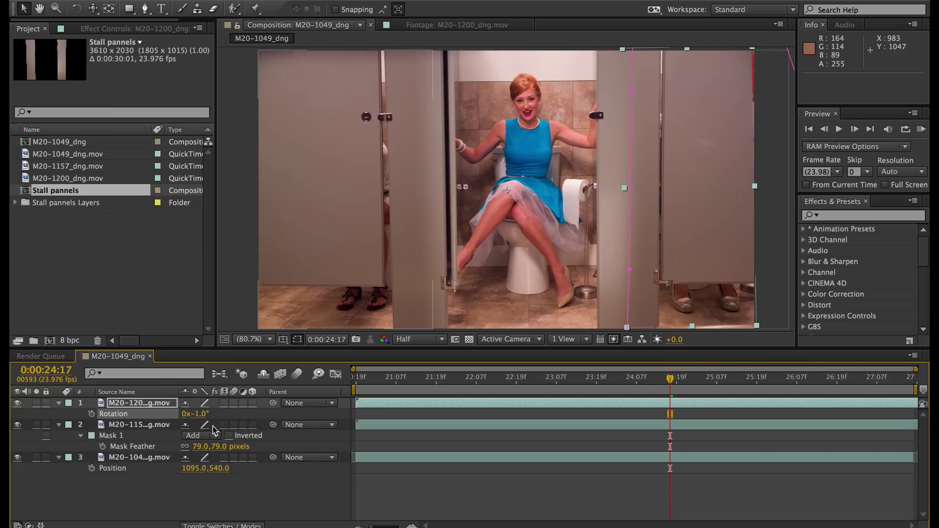
left_click_drag(676, 231, 676, 235)
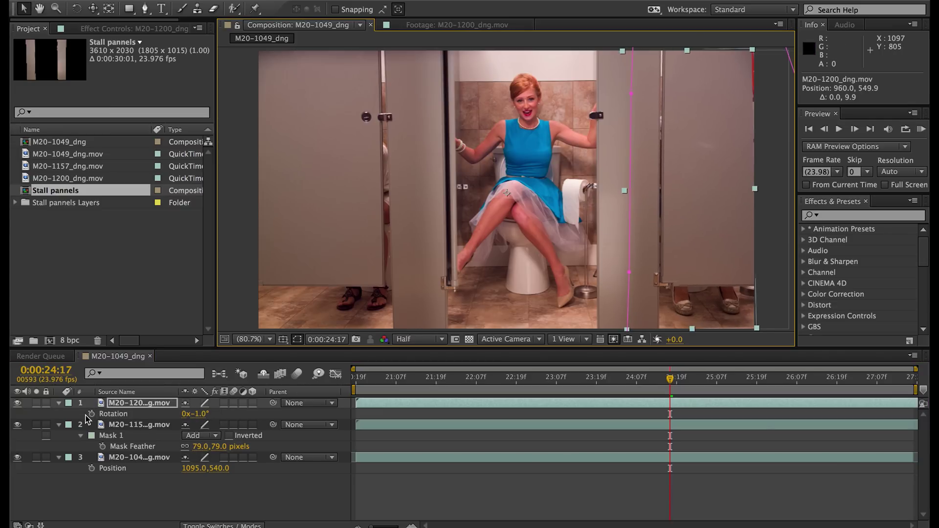
Scale the right stall panel to 101%.
left_click(180, 420)
key("s")
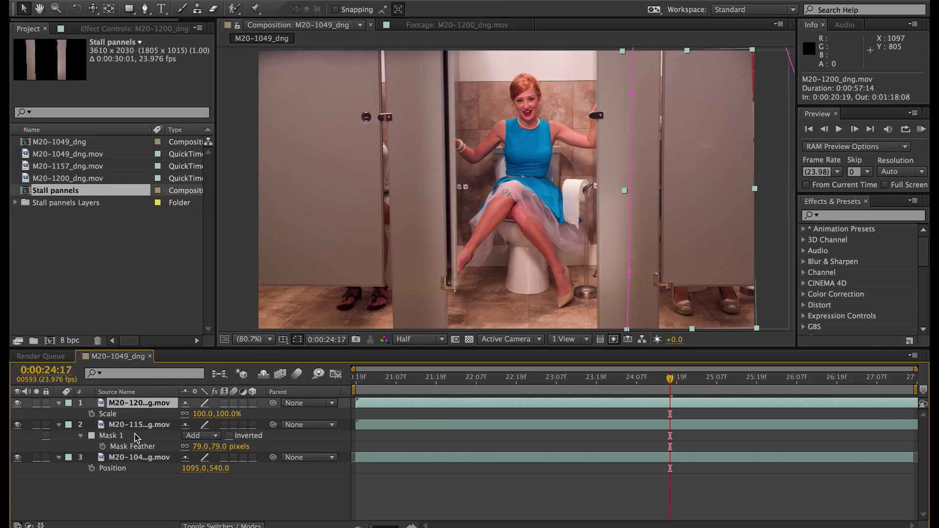
left_click(202, 419)
left_click_drag(202, 419, 204, 421)
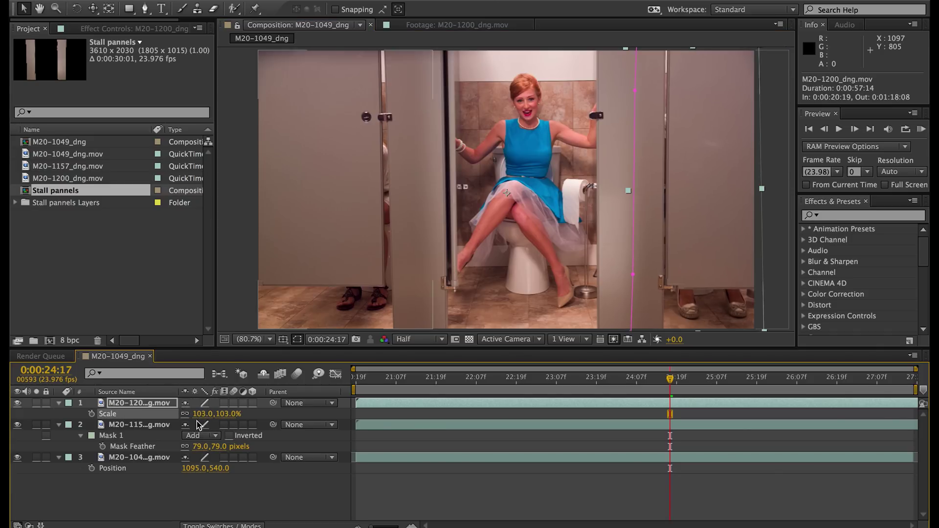
left_click(199, 415)
type("101")
key("Return")
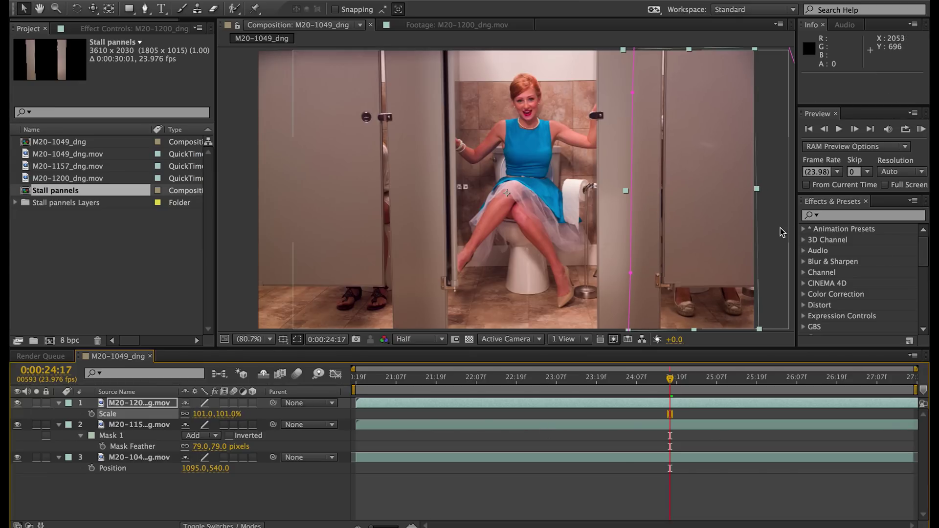
left_click(749, 238)
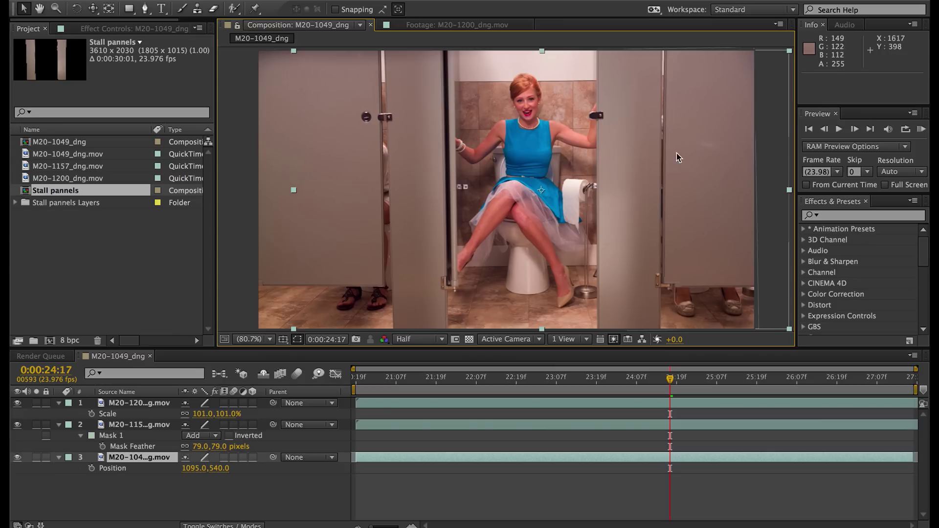
Apply Curves to the left stall panel and bend its RGB curve upward to brighten it.
left_click(841, 215)
type("curves")
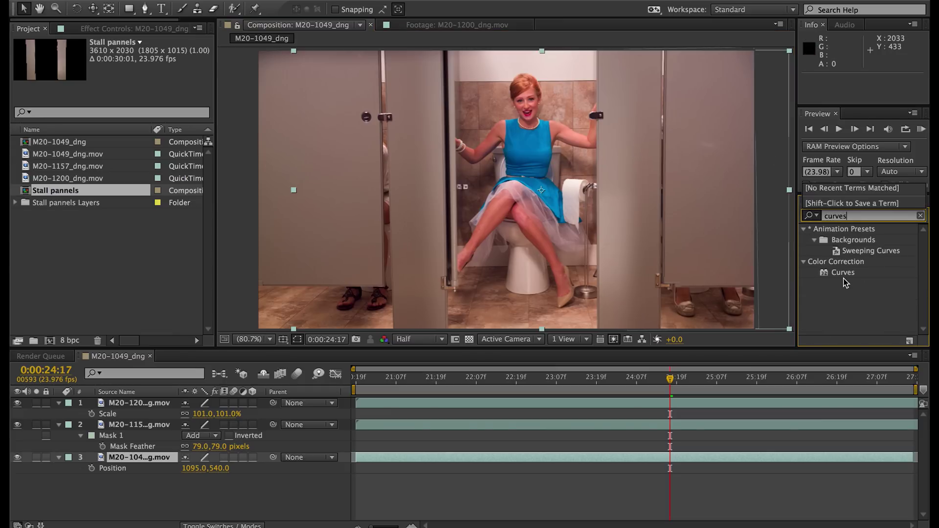
left_click_drag(843, 275, 531, 424)
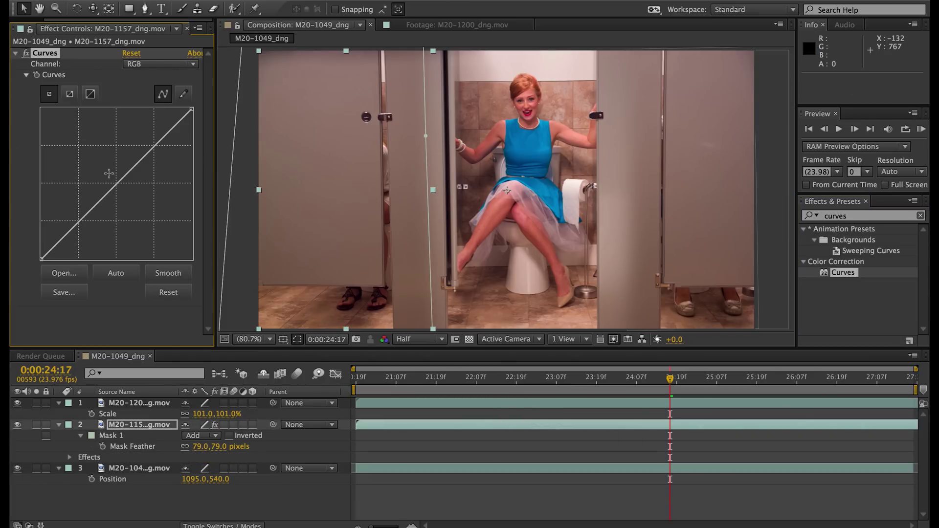
left_click_drag(111, 188, 105, 182)
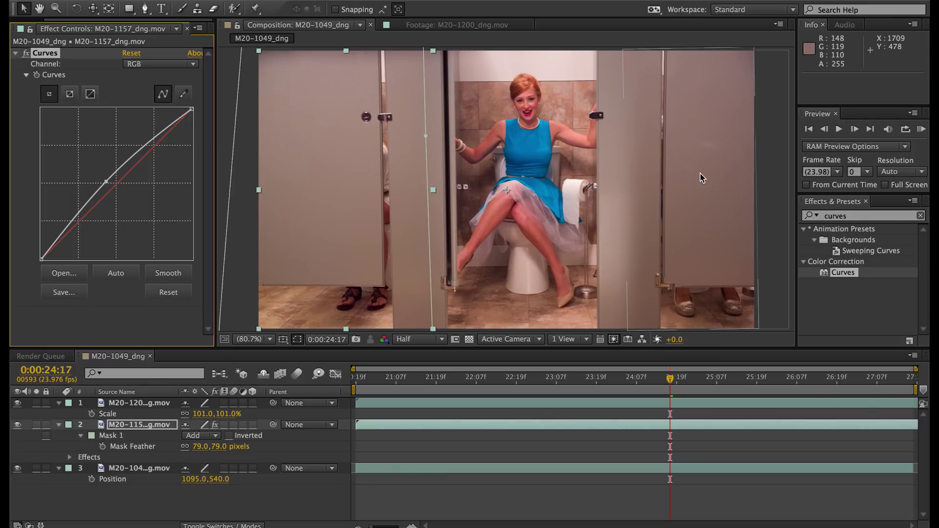
left_click(643, 417)
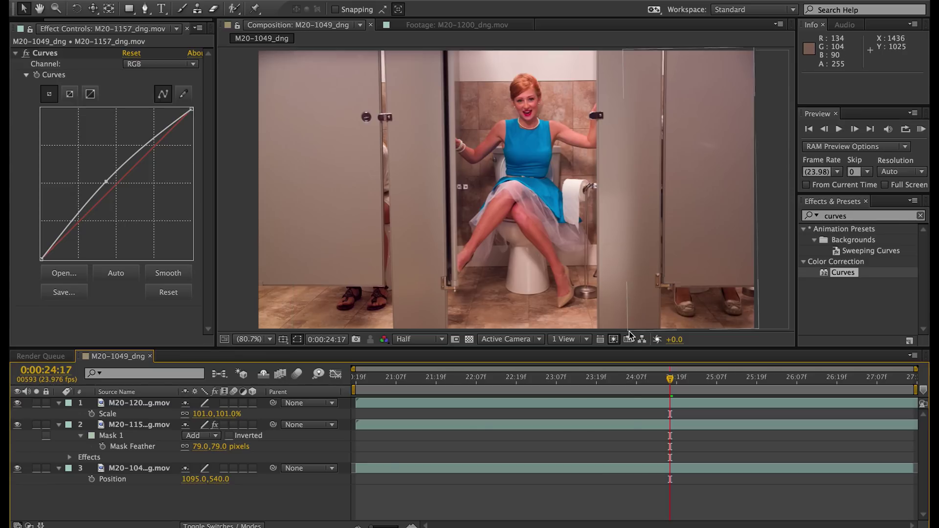
left_click(629, 425)
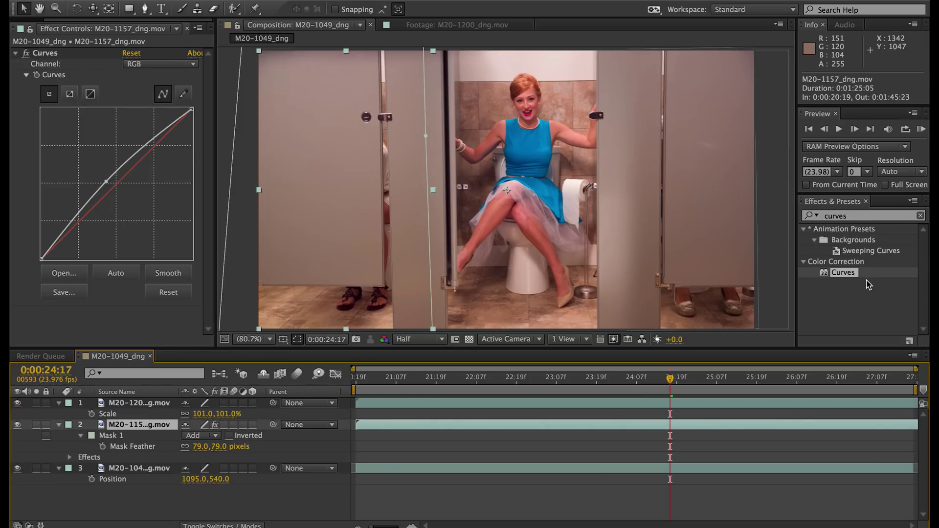
Brighten the right stall panel with Curves the same way and RAM-preview the composite.
left_click_drag(852, 277, 608, 403)
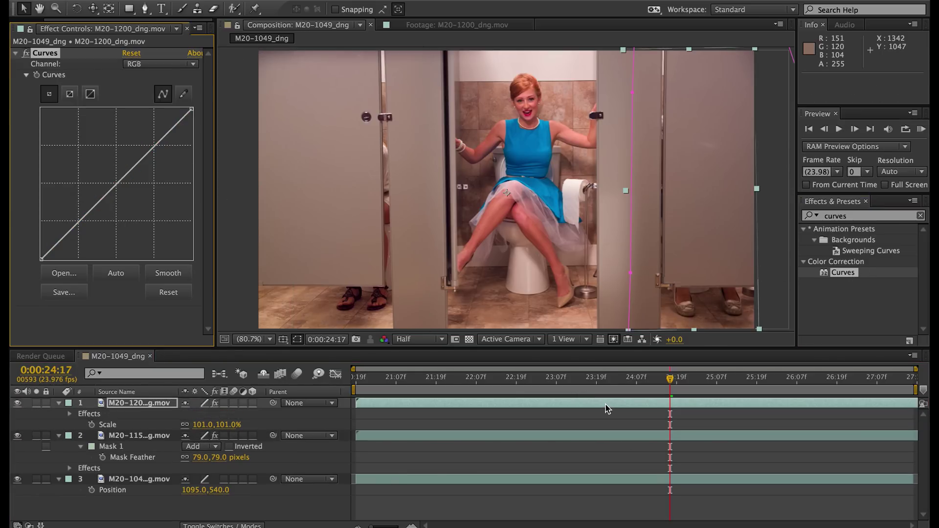
left_click_drag(120, 179, 116, 170)
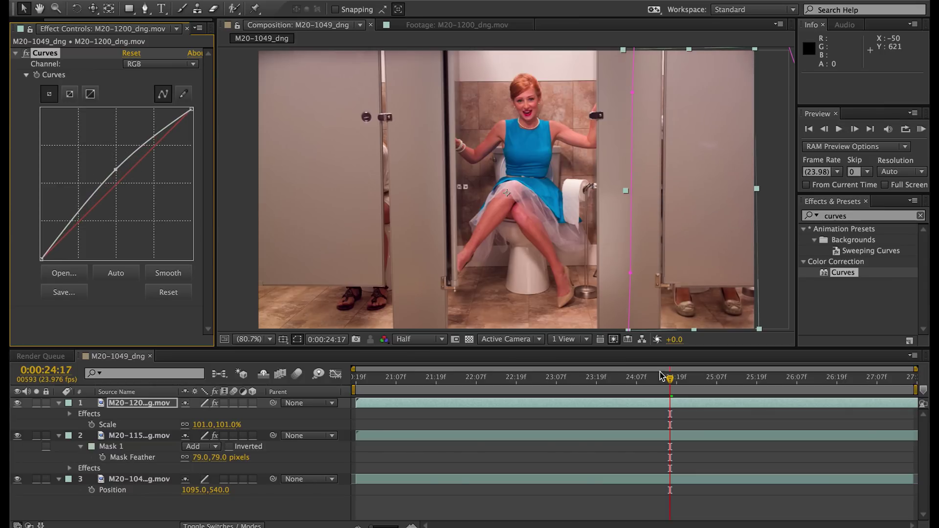
left_click(667, 424)
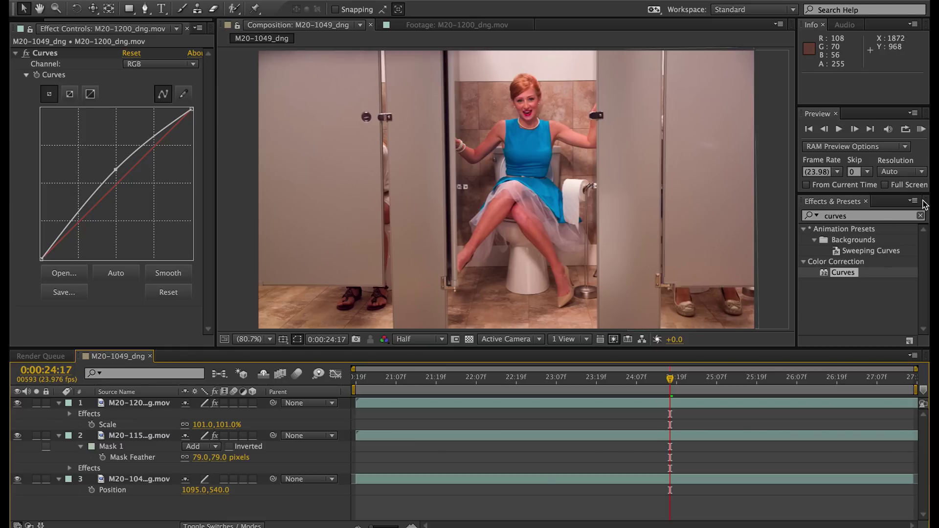
left_click(920, 130)
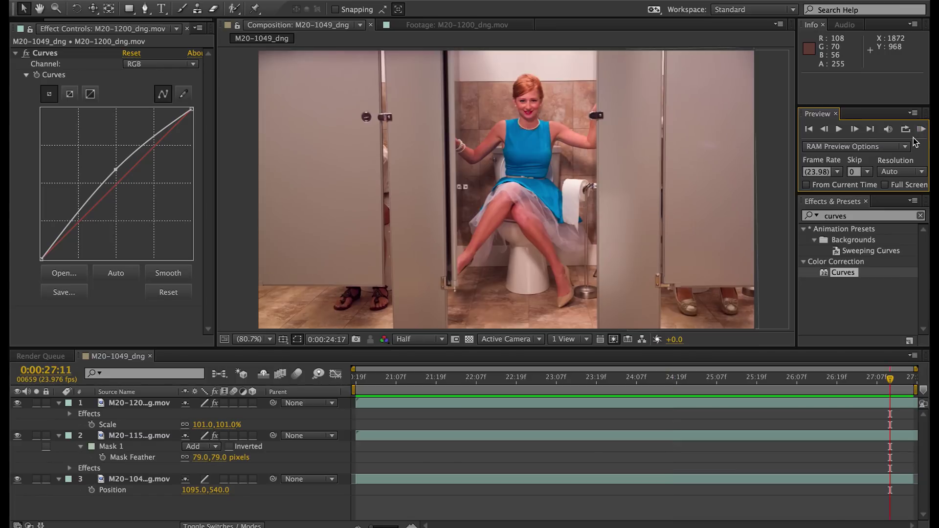
left_click(18, 479)
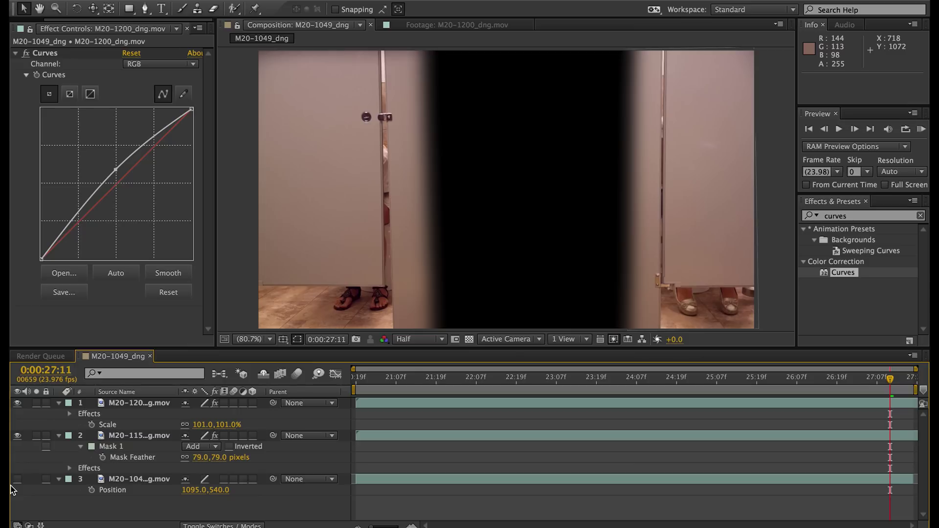
Check the side panels against the transparency grid, switch it back off, and open the File menu.
left_click(468, 339)
left_click(468, 340)
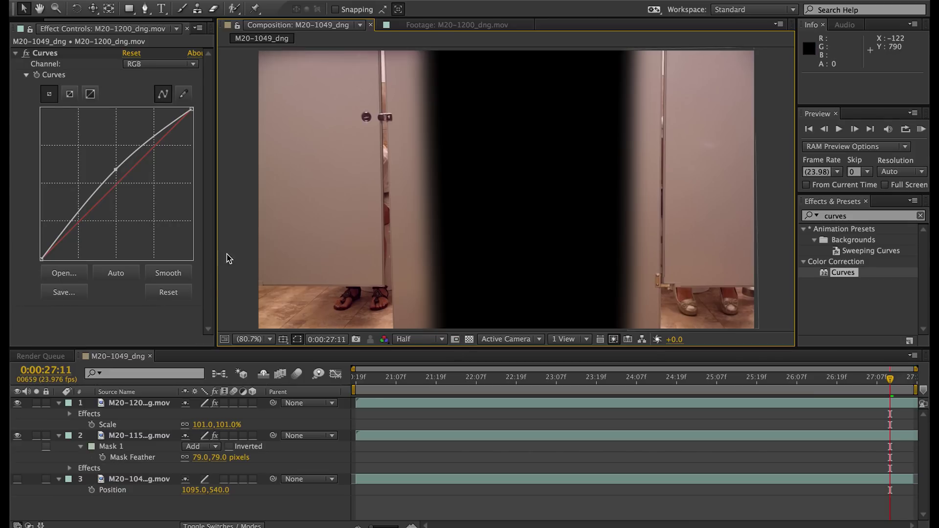
left_click(122, 1)
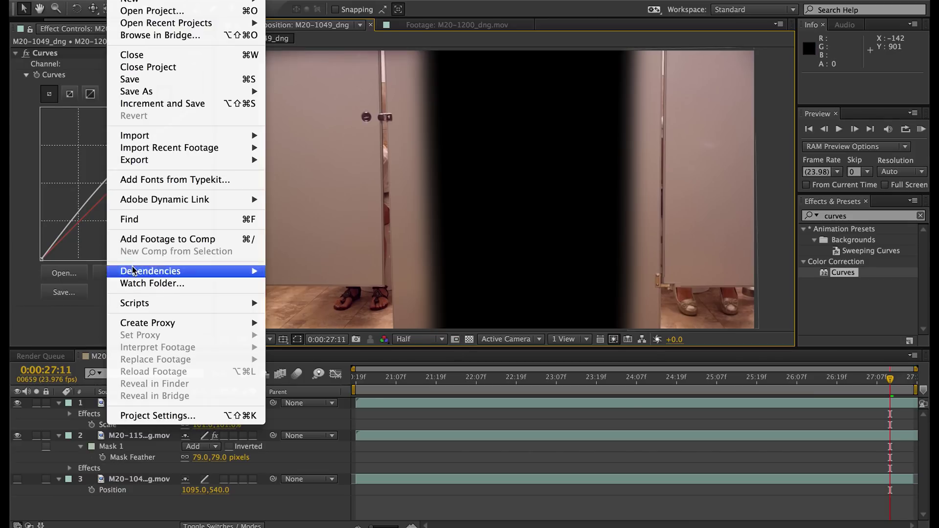
Add the comp to the Render Queue with Output Module channels set to RGB + Alpha.
mouse_move(137, 159)
left_click(303, 172)
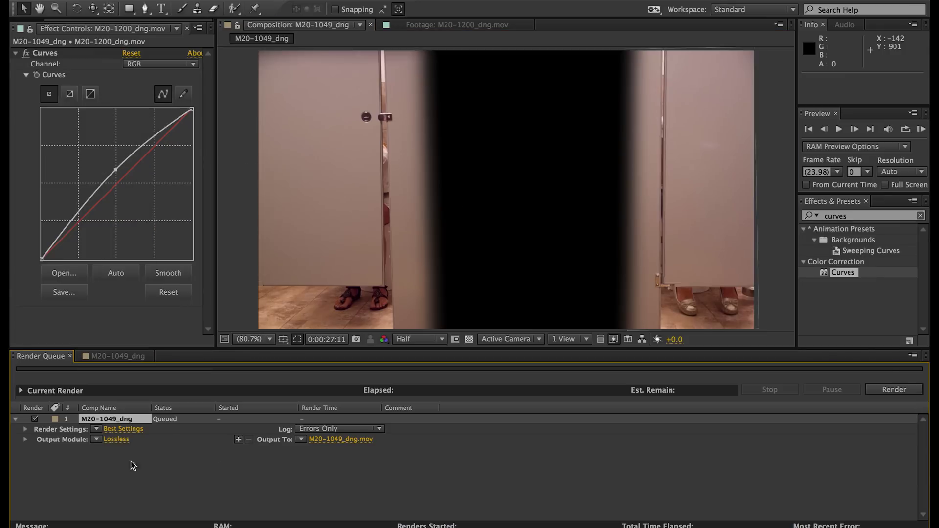
left_click(116, 439)
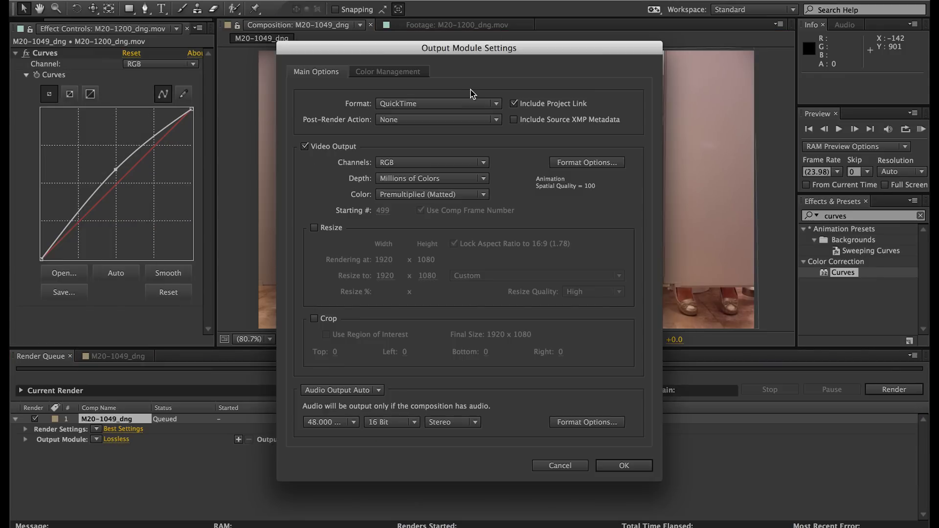
left_click(420, 162)
left_click(398, 197)
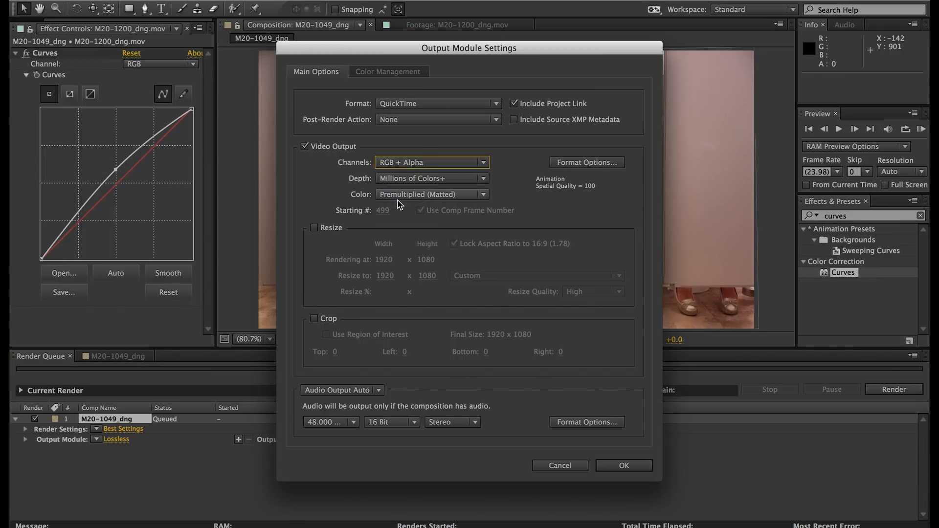
left_click(617, 466)
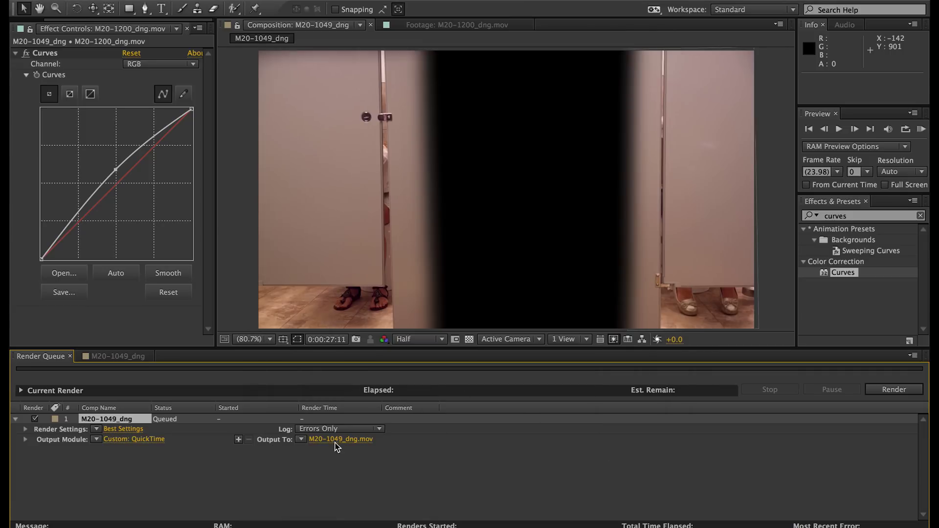
Output to a new Renders/Extention FINAL folder as 'Extionsion Final' and render it.
left_click(335, 440)
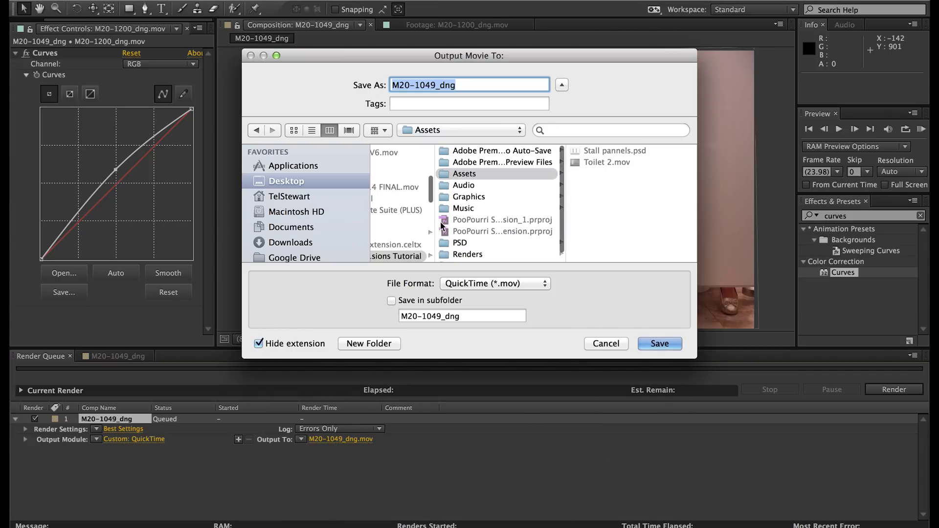
left_click(467, 254)
left_click(362, 344)
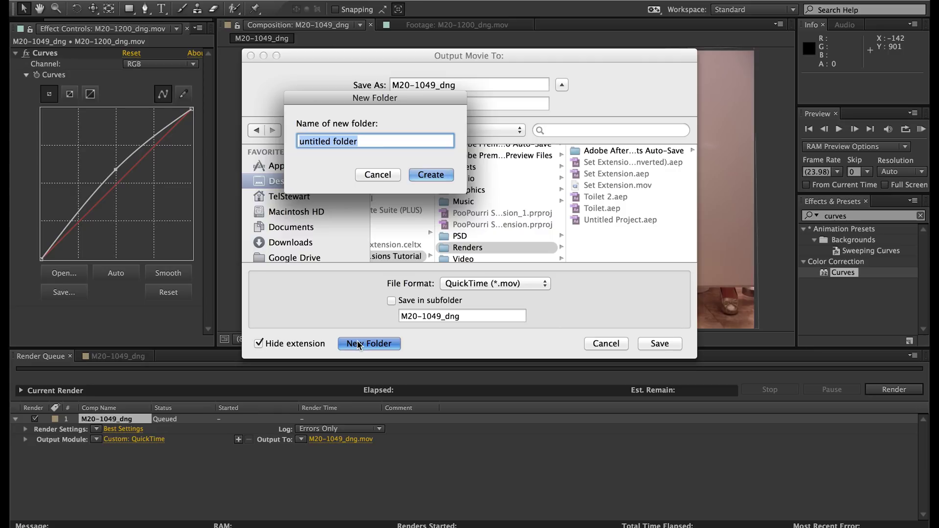
type("Extention ")
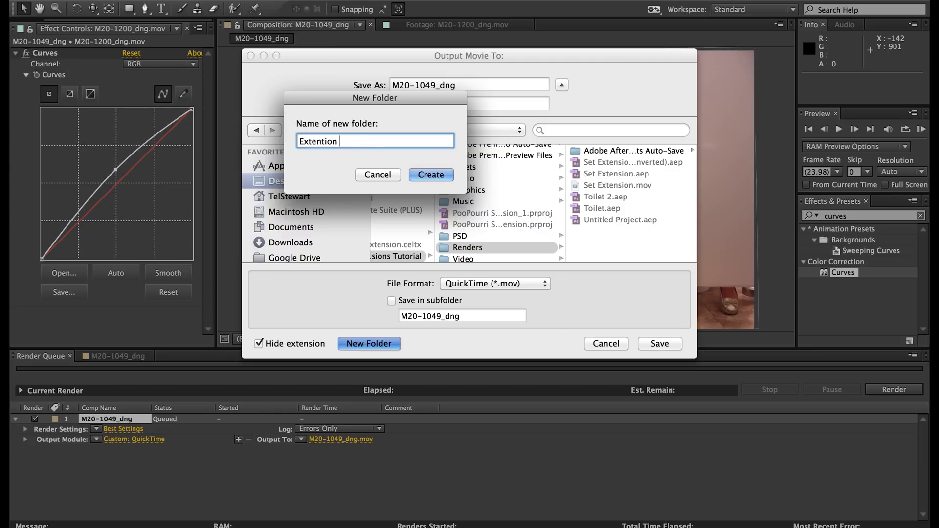
type("FlNAL")
key("Return")
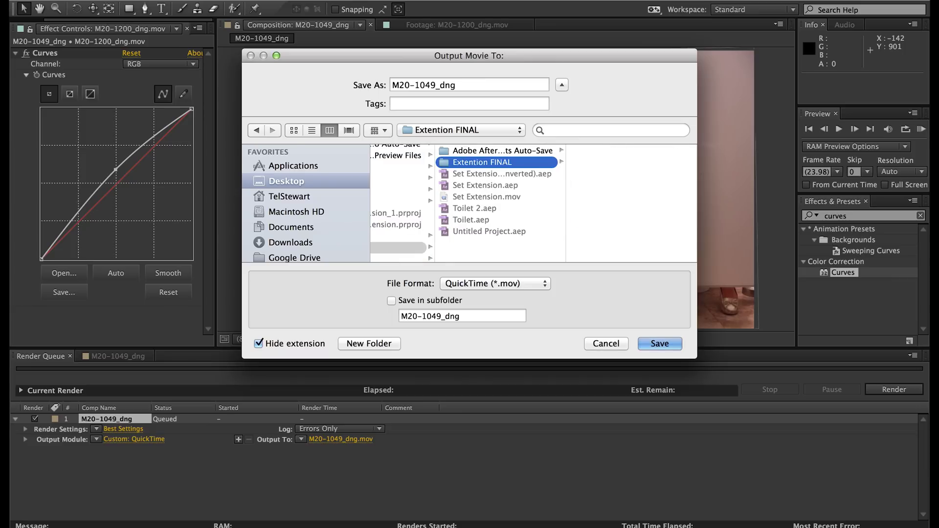
left_click_drag(456, 85, 359, 85)
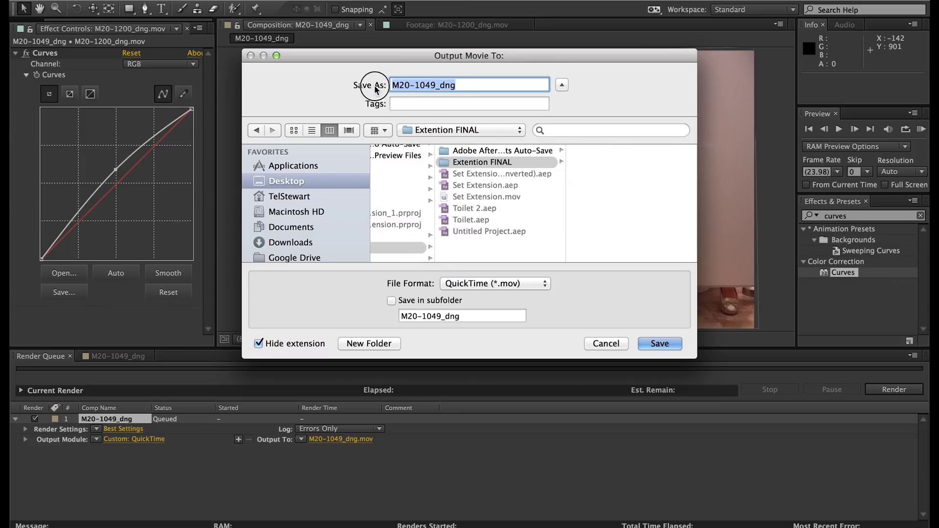
type("Extions")
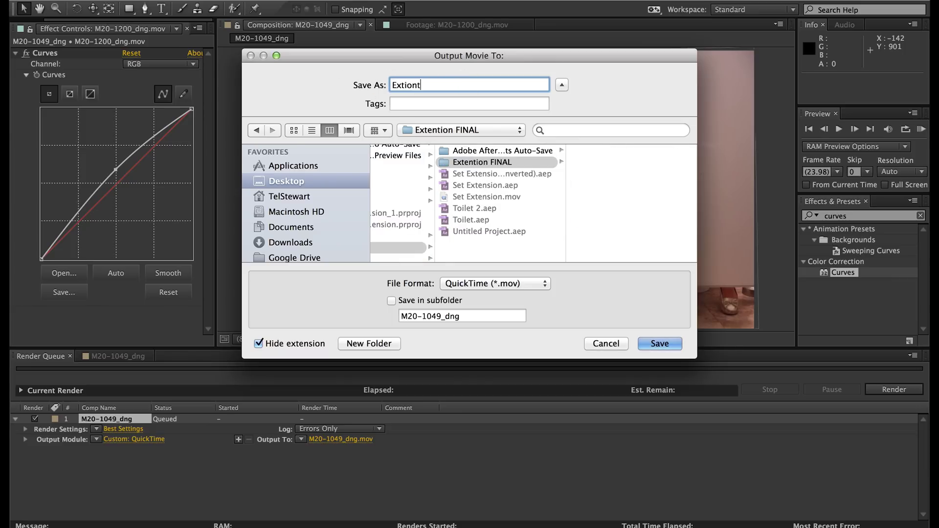
type("ion Final")
key("Return")
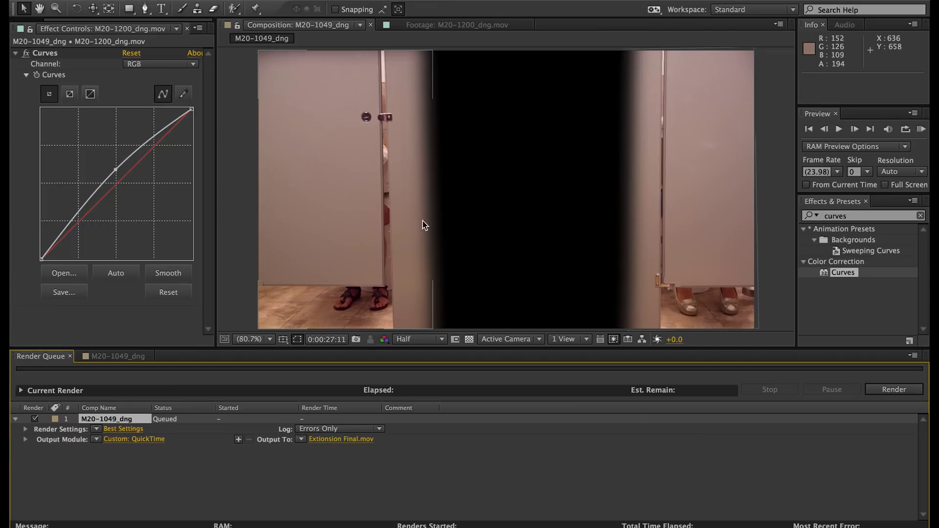
left_click(910, 394)
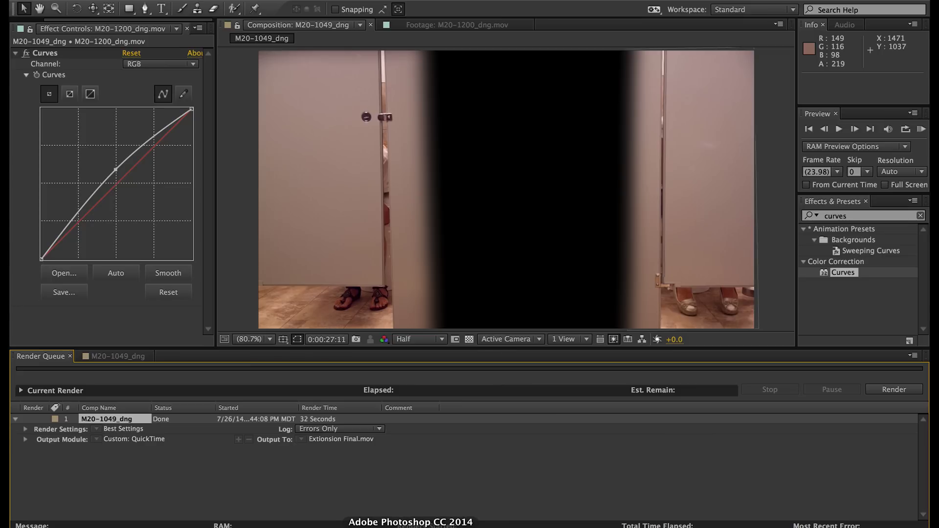
left_click(467, 525)
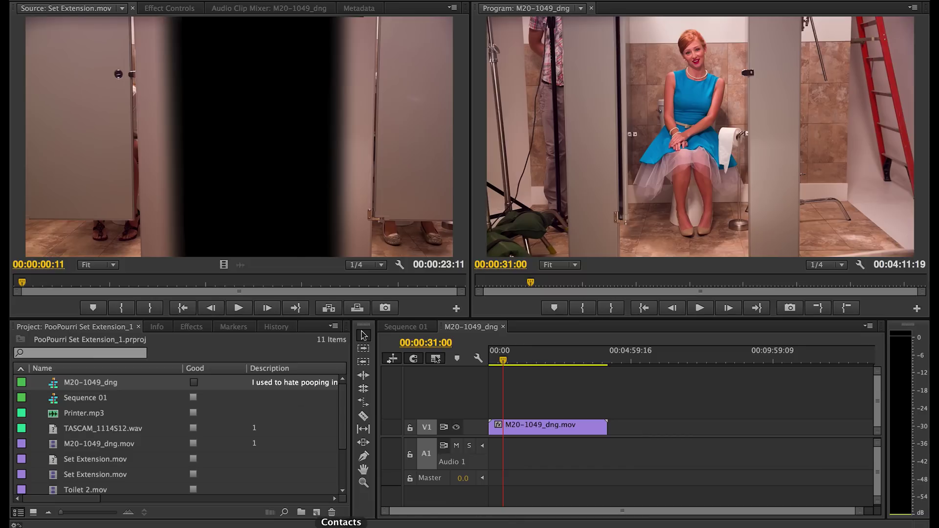
Scrub and play the original stall shot in Premiere Pro, then open a Finder window beside it.
left_click(499, 368)
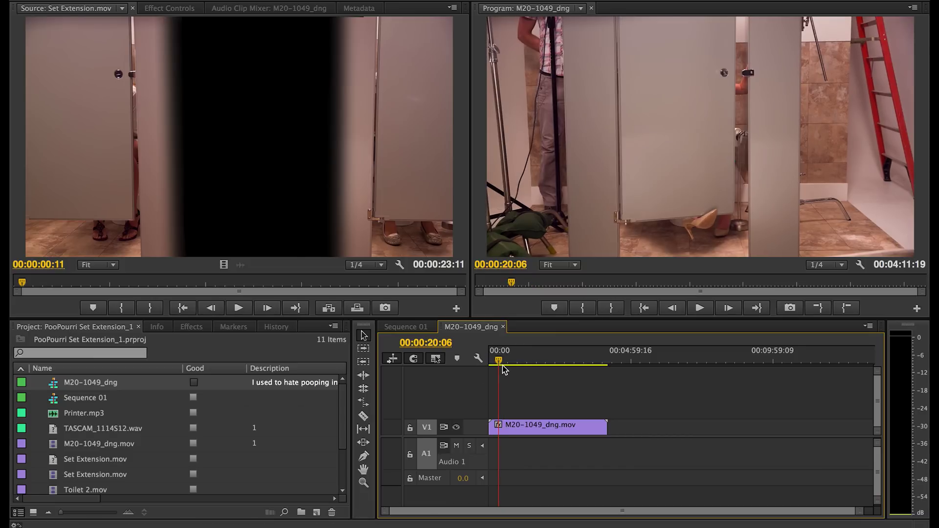
left_click_drag(513, 361, 507, 366)
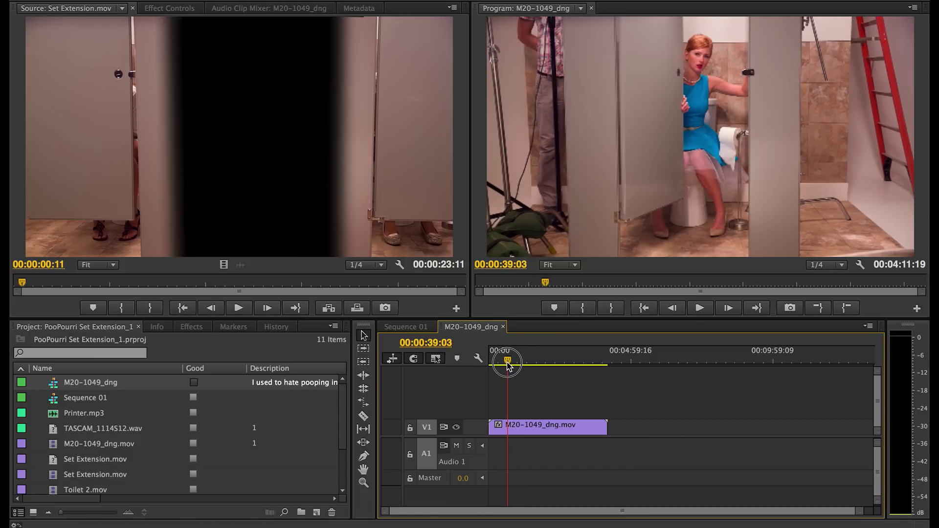
key("space")
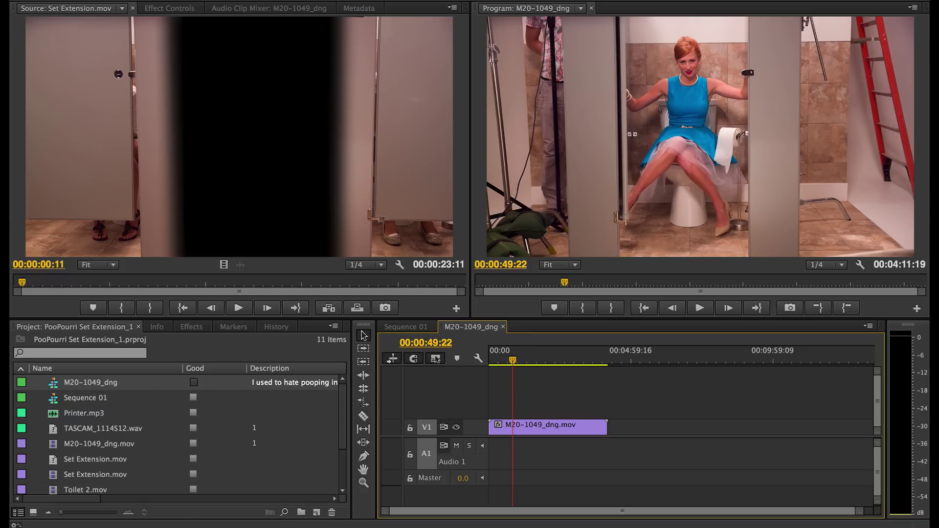
left_click(469, 524)
left_click_drag(499, 68, 422, 11)
From Renders/Extention FINAL, place Extionsion Final.mov on V2 above the original stall shot.
left_click(277, 139)
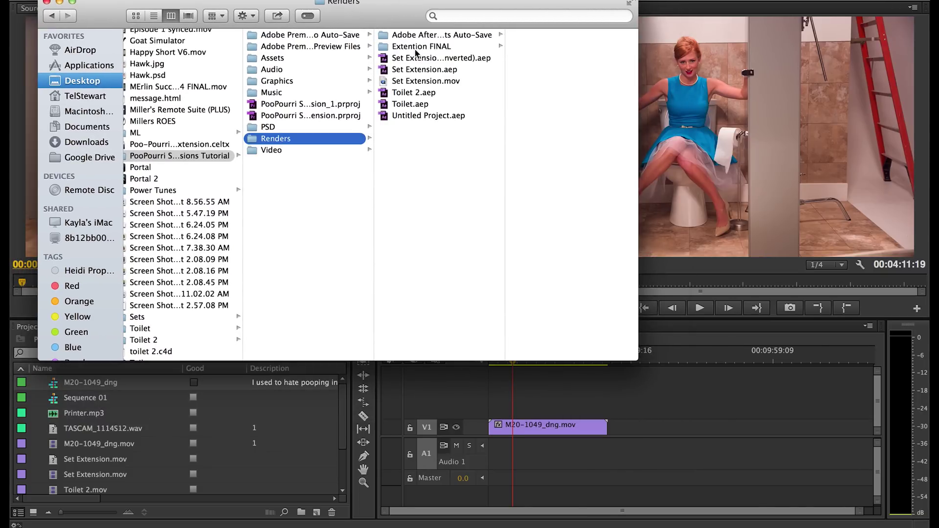
left_click(408, 47)
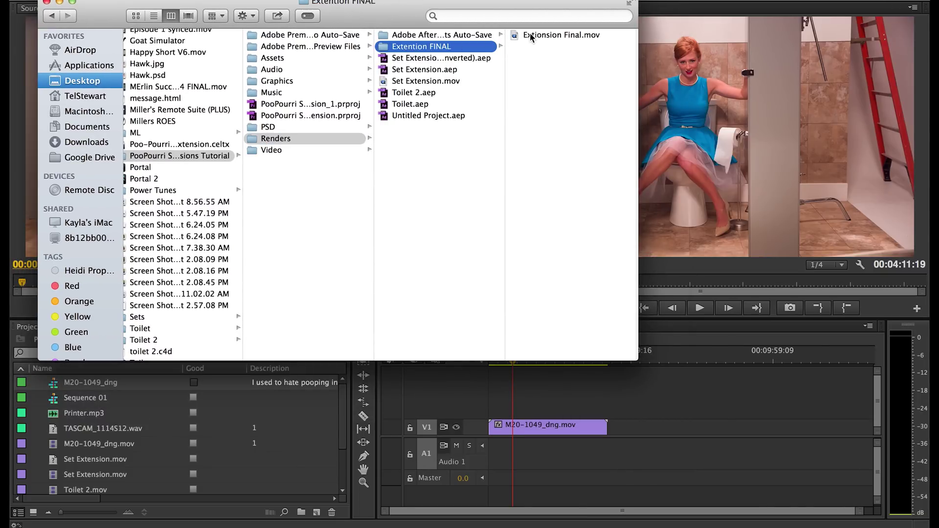
left_click_drag(513, 37, 489, 409)
Trim the V1 original to about 6 seconds, fit the sequence in view, and play it.
left_click_drag(495, 361, 483, 361)
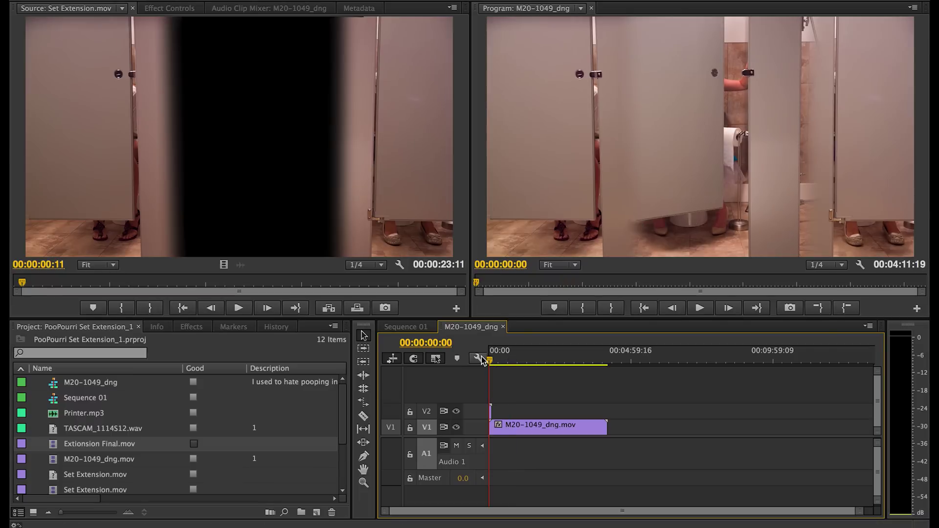
key("equal")
key("equal")
key("equal")
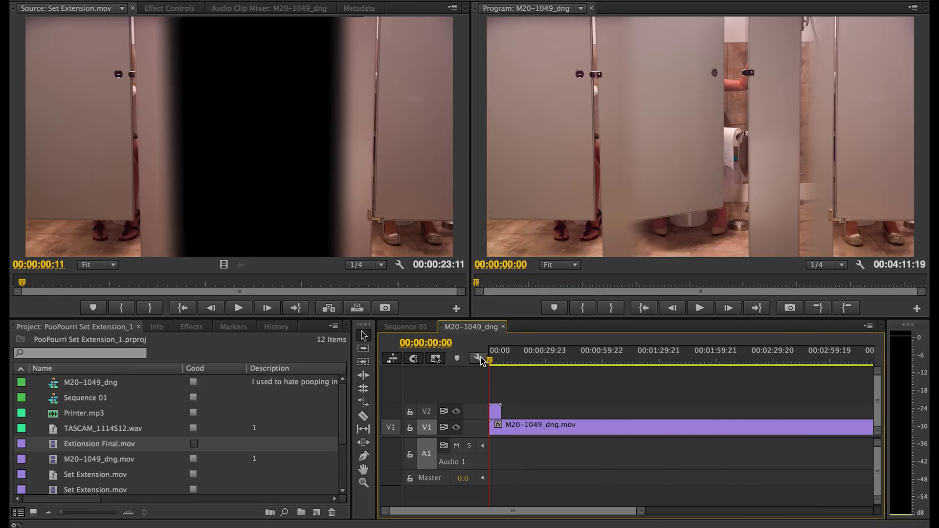
key("minus")
key("minus")
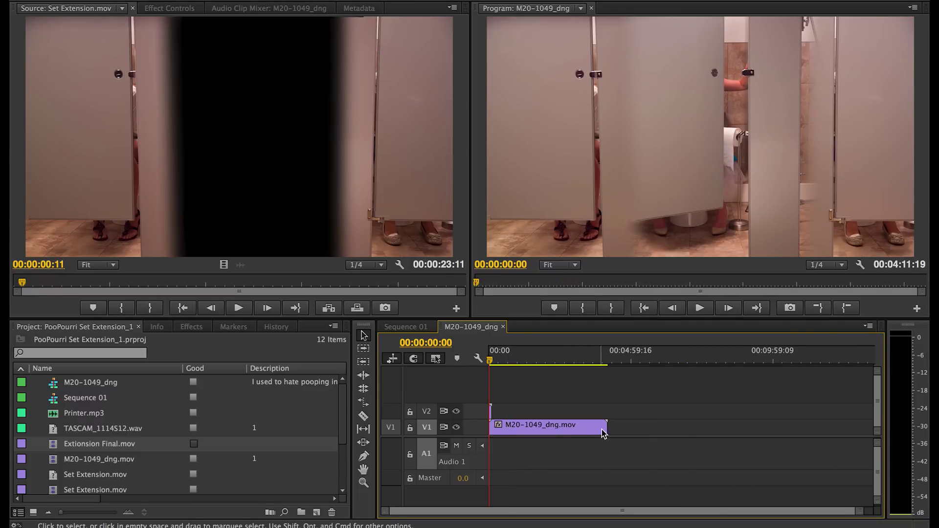
left_click_drag(602, 433, 491, 432)
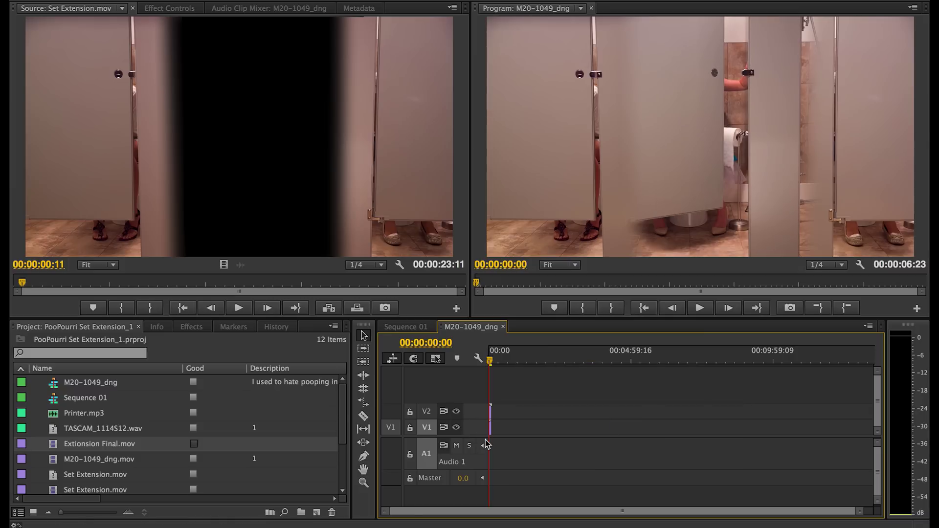
key("backslash")
key("space")
left_click(570, 431)
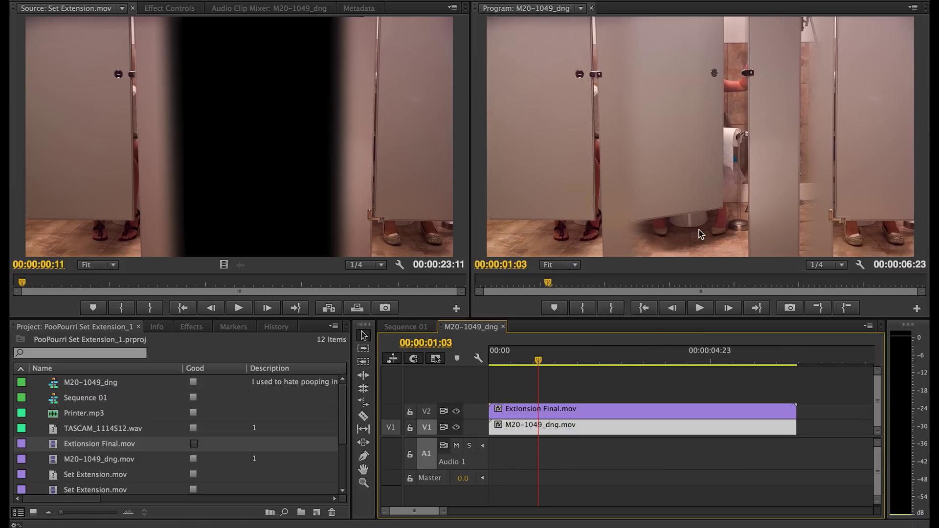
Move the M20-1049_dng.mov clip to Position 1109, 540 so the centre stall sits beneath the panels.
left_click(170, 6)
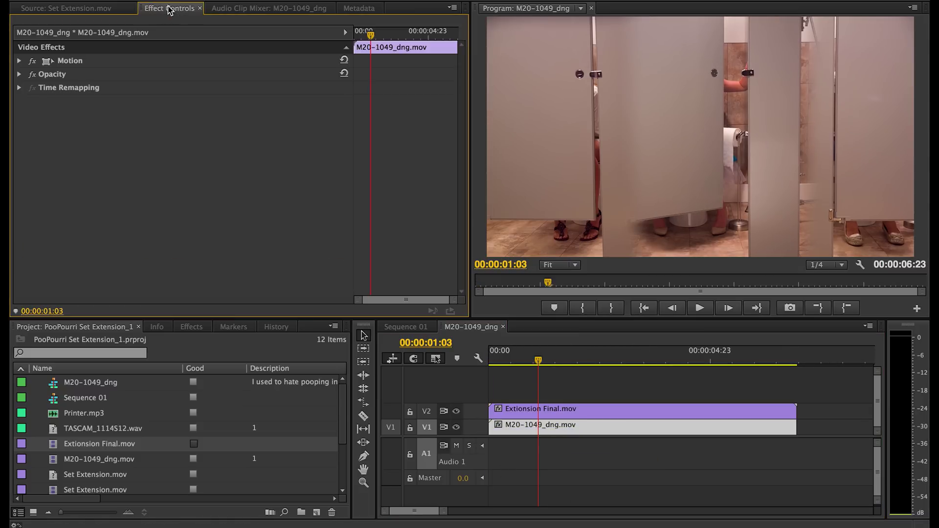
left_click(19, 61)
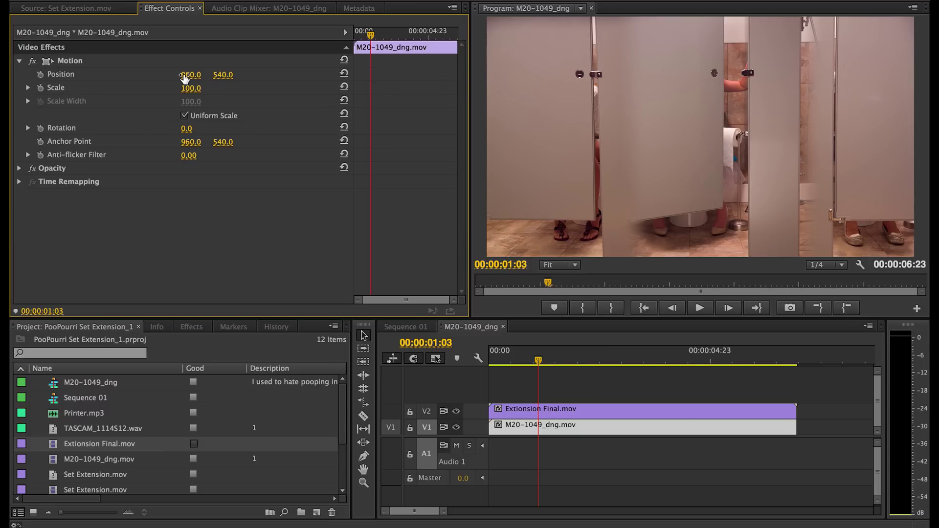
left_click_drag(190, 74, 263, 74)
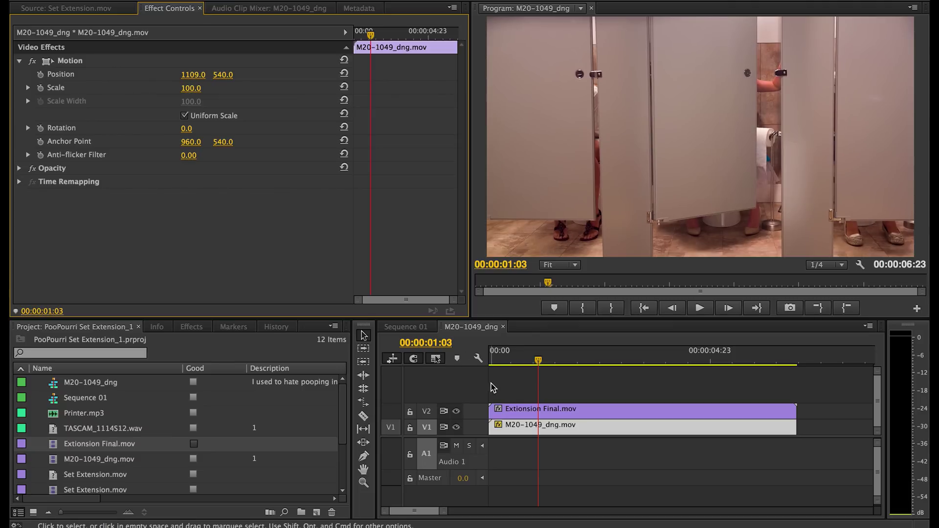
left_click(518, 387)
left_click(505, 360)
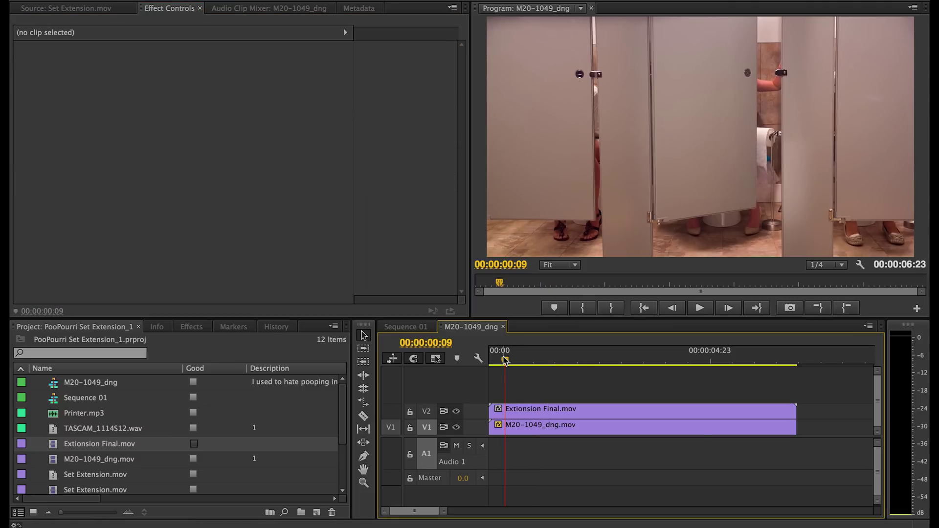
Play the layered stalls sequence, then slip the clip with the Slip tool to change which footage plays.
key("space")
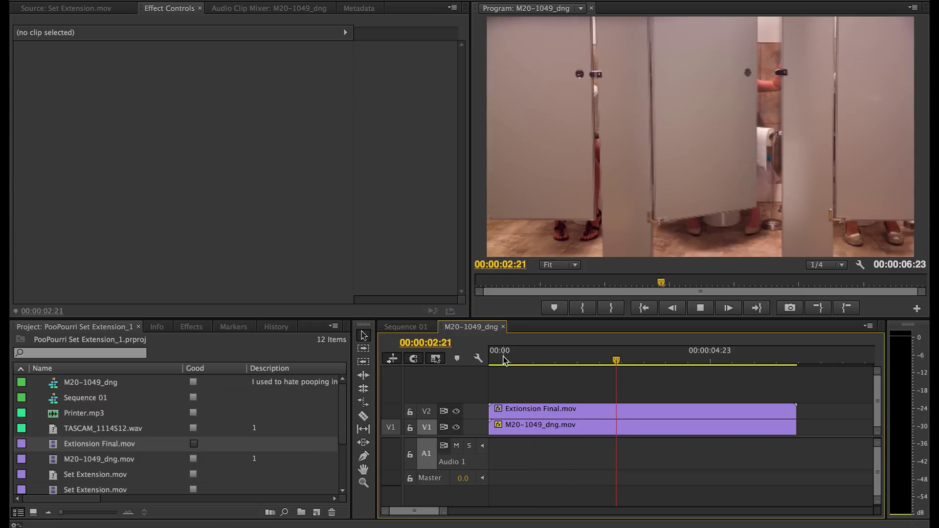
key("y")
left_click_drag(608, 406, 402, 408)
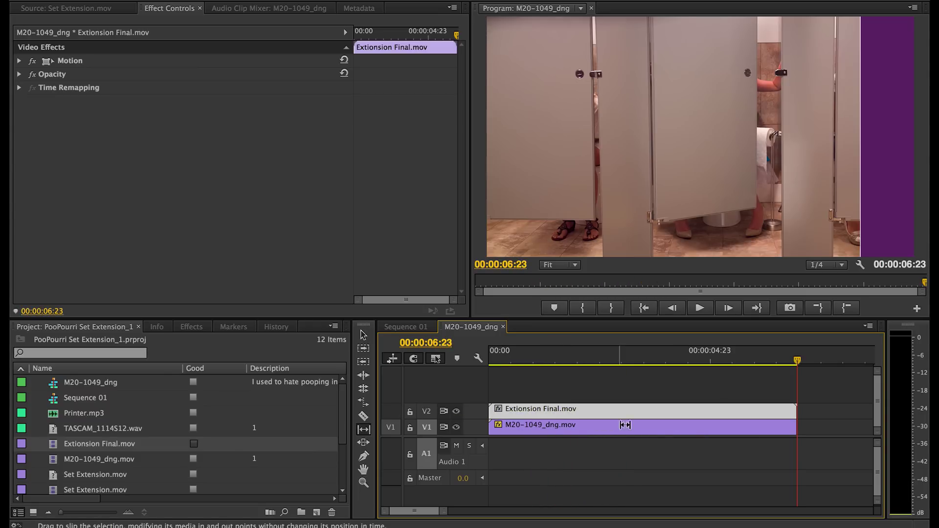